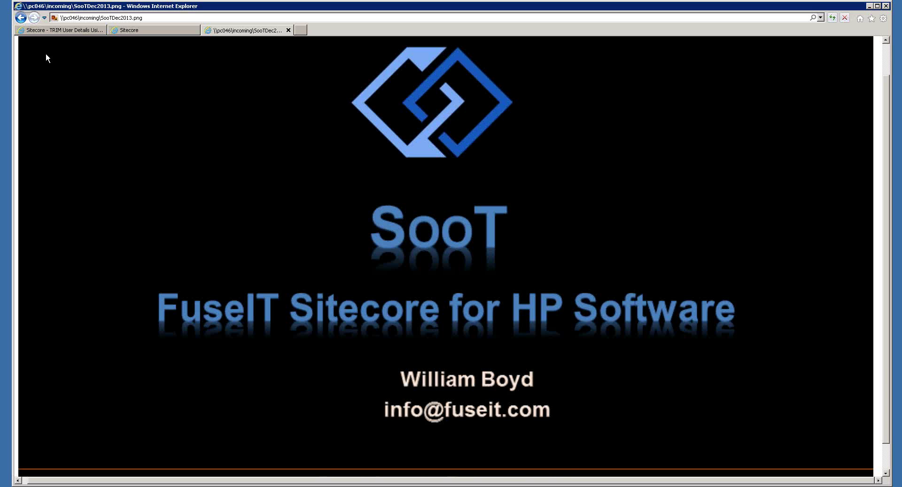
pyautogui.hotkey('ctrl', 'shift', 'Tab')
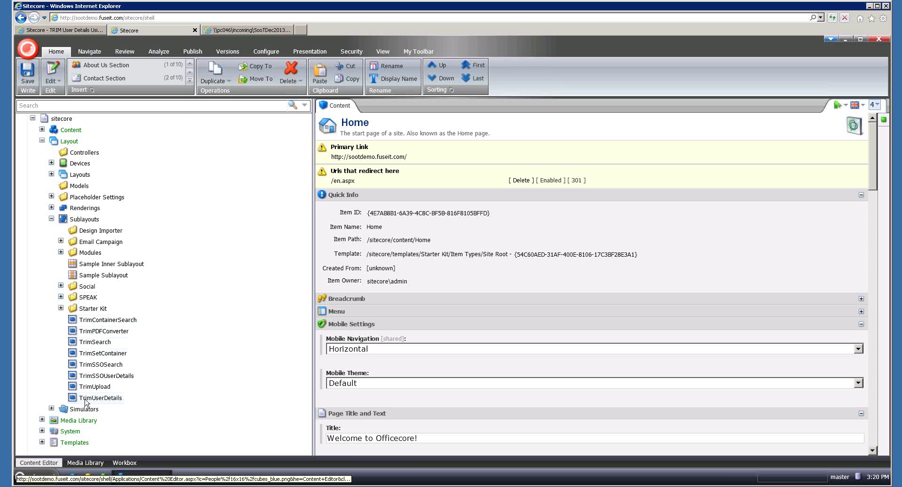
# Open the SooT overview, then the TRIM SSO User demo showing the user's TRIM username and URI
pyautogui.click(70, 32)
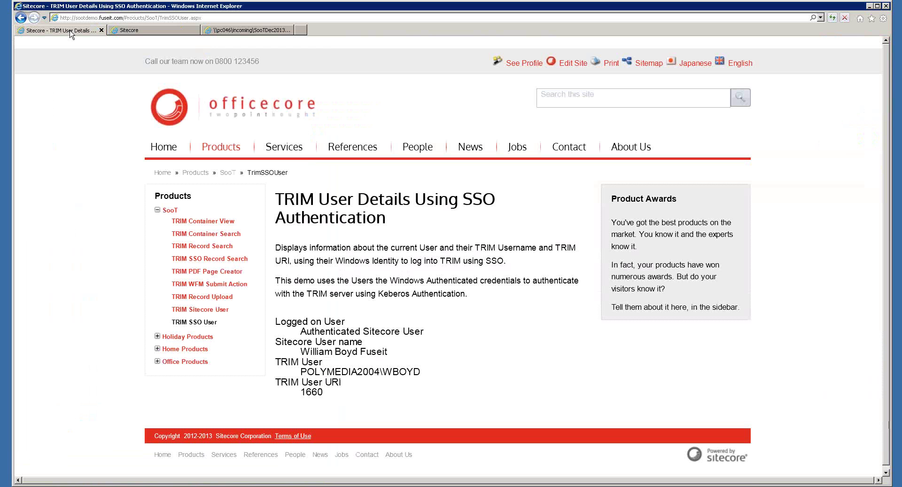
pyautogui.click(169, 212)
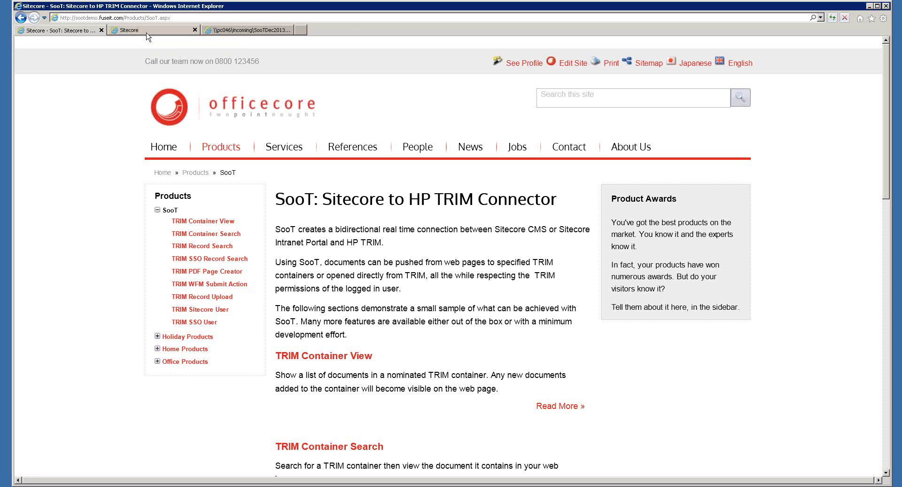
pyautogui.click(210, 323)
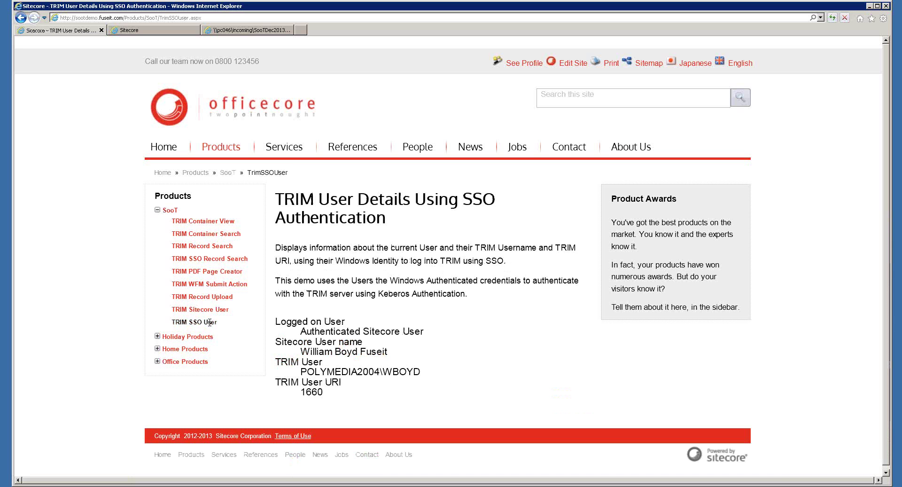
pyautogui.moveTo(394, 333); pyautogui.dragTo(369, 332)
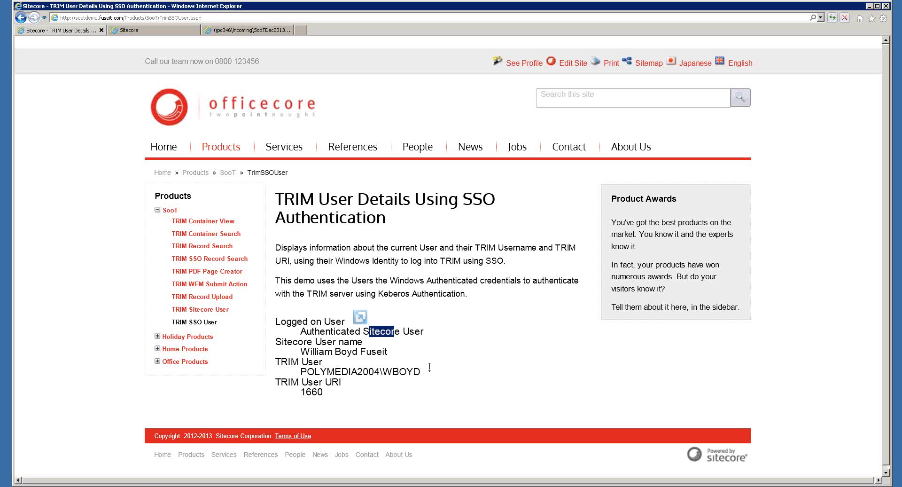
# Open the TRIM Sitecore User demo and bring up its Change Your Login form
pyautogui.click(223, 310)
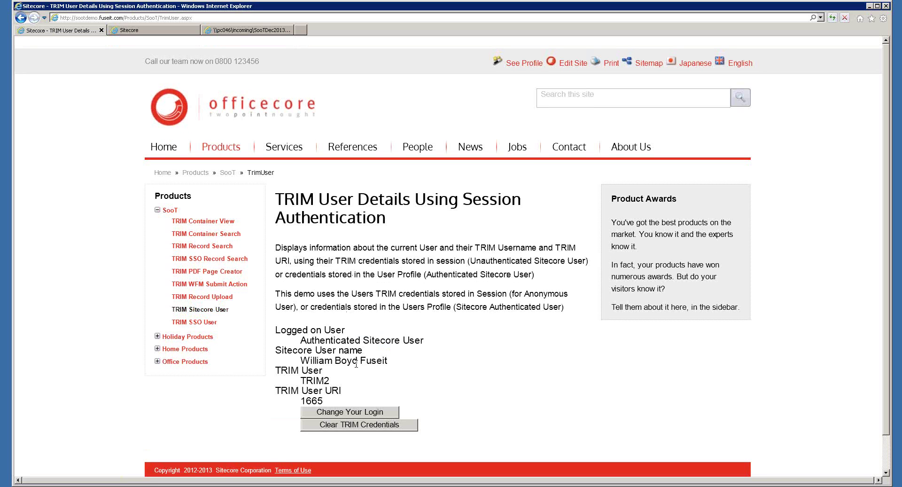
pyautogui.click(363, 425)
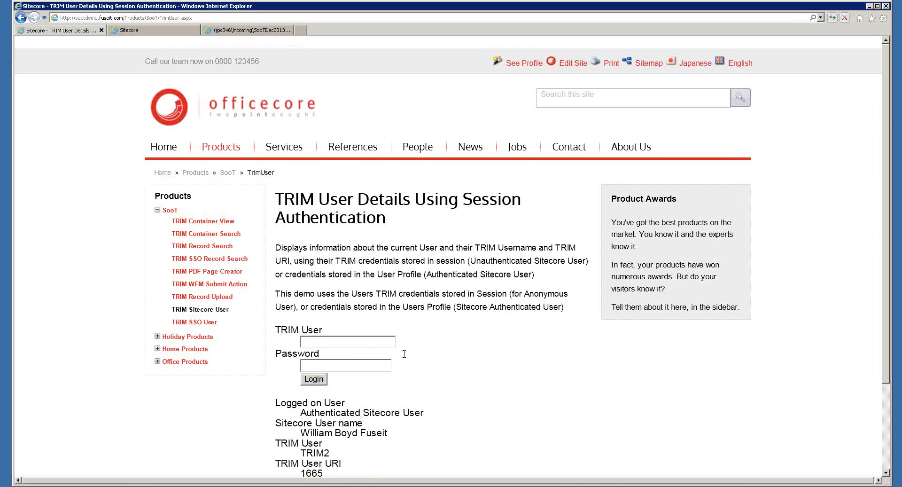
pyautogui.scroll(-3, 439, 326)
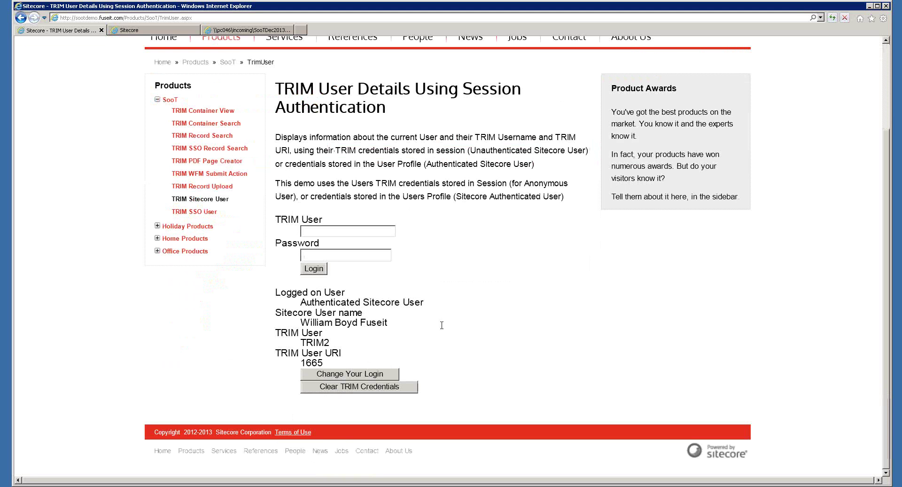
# Log in to TRIM with the demo user's name and password
pyautogui.click(373, 234)
pyautogui.press('Down')
pyautogui.press('Down')
pyautogui.press('Tab')
pyautogui.click(310, 270)
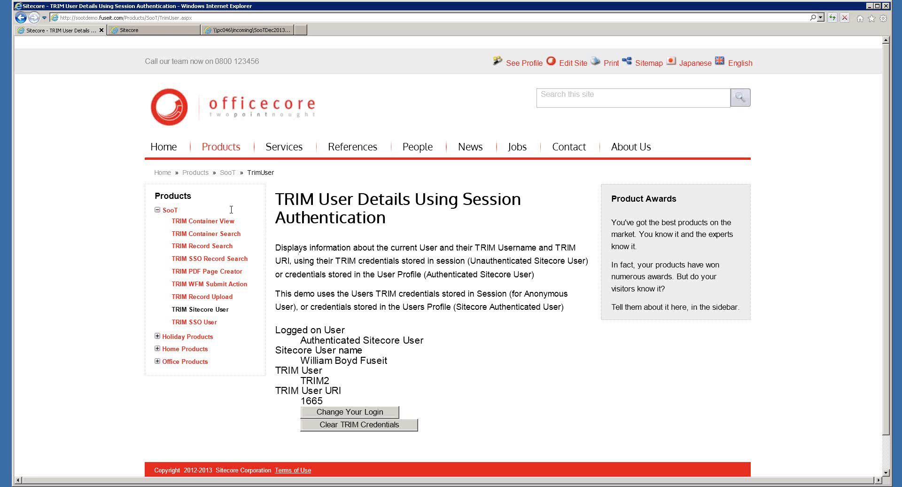
# On TRIM Record Search, search records by Title for 'test'
pyautogui.click(224, 247)
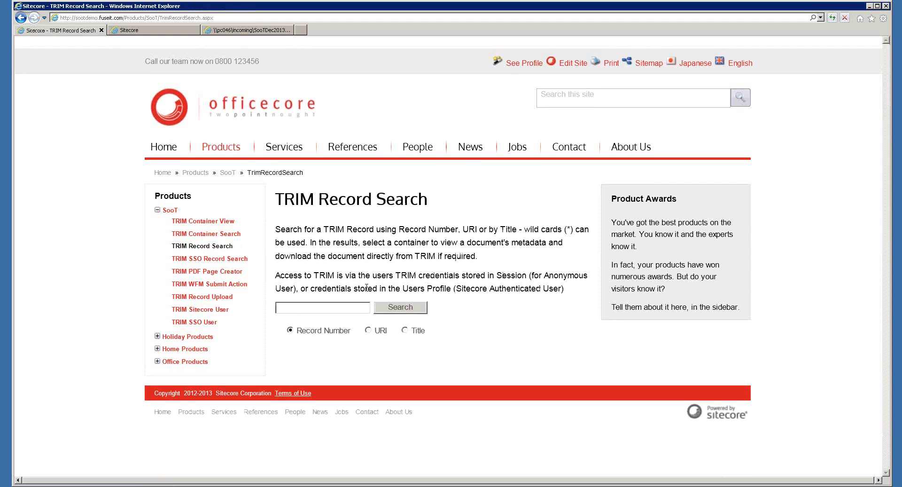
pyautogui.click(404, 331)
pyautogui.click(329, 307)
pyautogui.write('t')
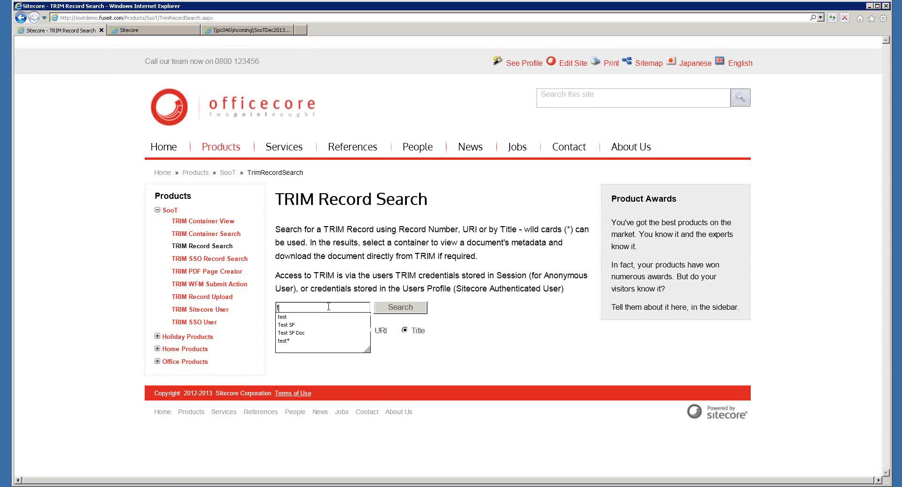
pyautogui.click(282, 317)
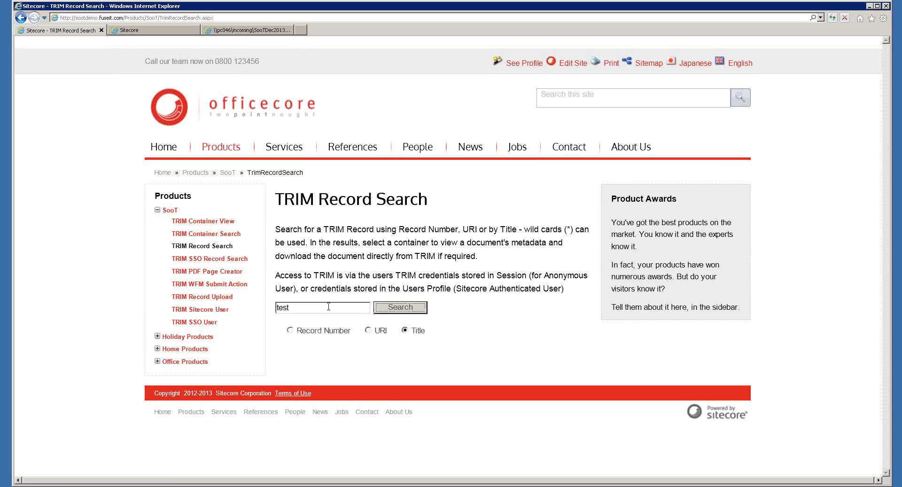
pyautogui.click(411, 309)
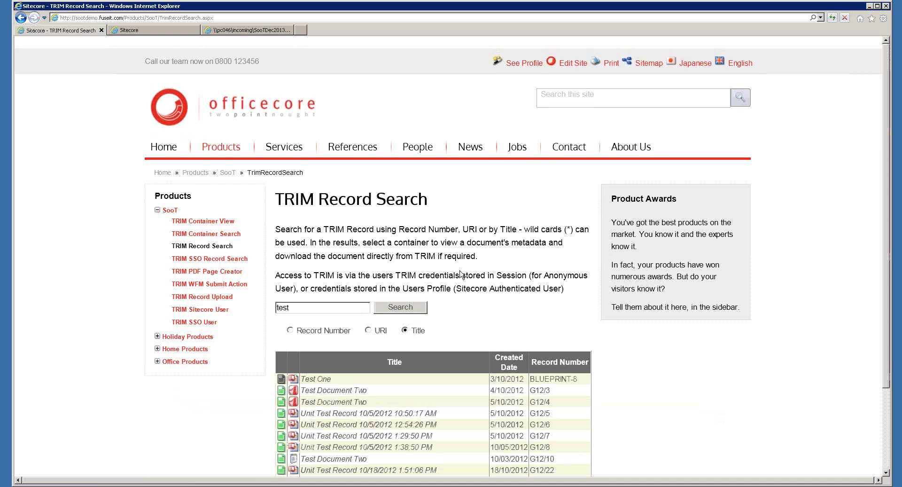
pyautogui.scroll(-3, 460, 274)
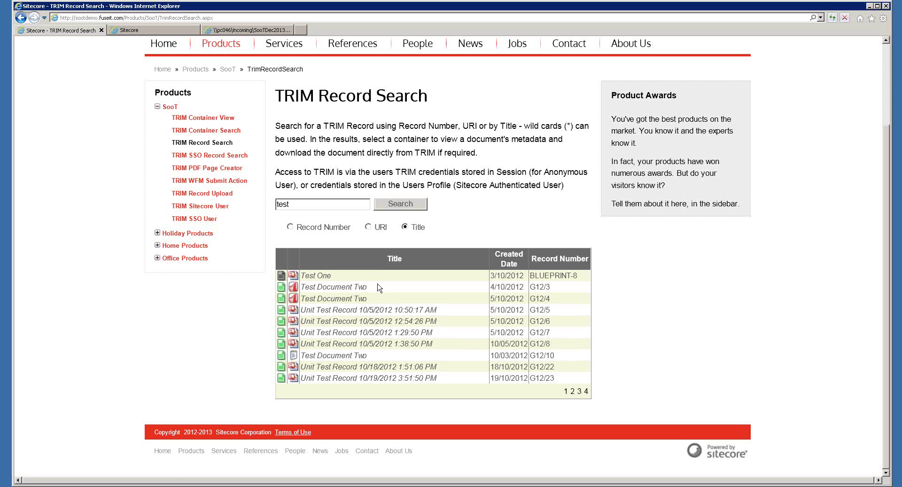
# View Test Document Two's metadata, start and cancel its download, then try its delete link
pyautogui.click(282, 287)
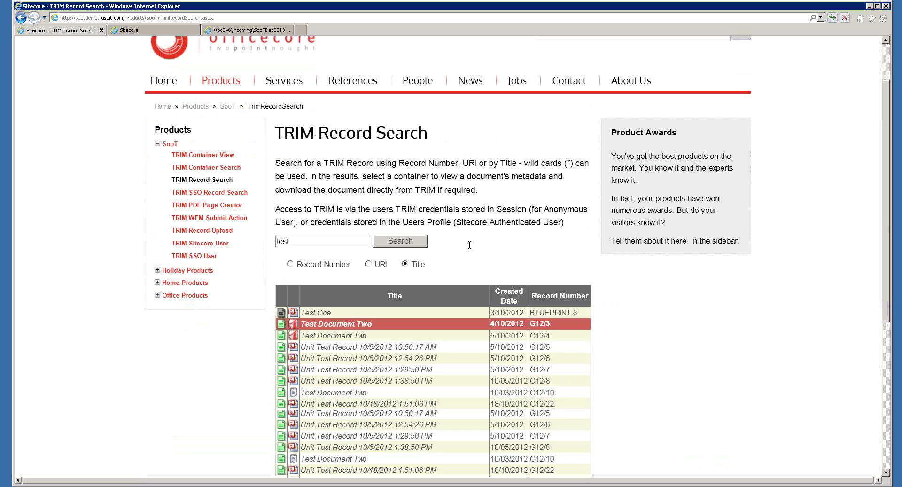
pyautogui.scroll(-5, 470, 245)
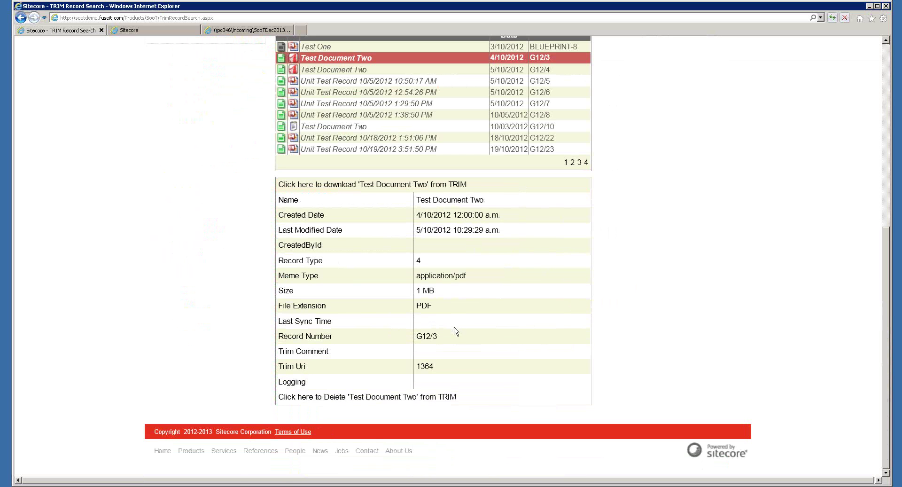
pyautogui.click(374, 186)
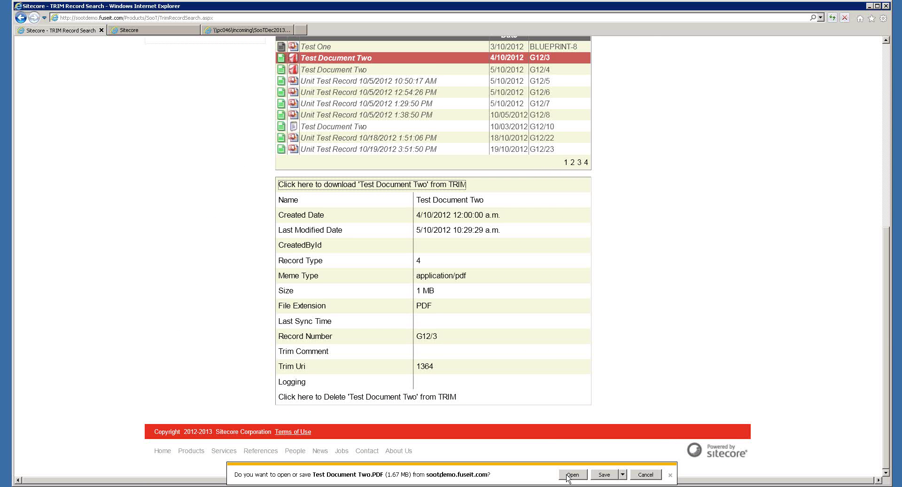
pyautogui.click(644, 475)
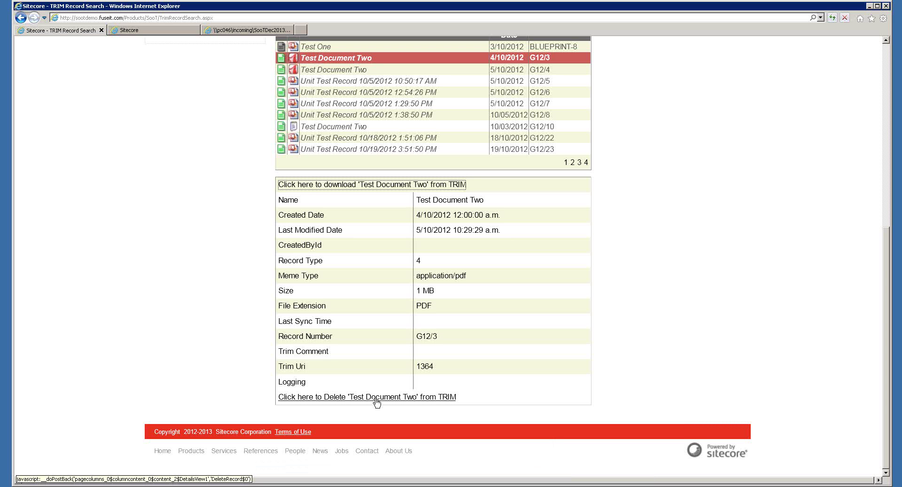
pyautogui.click(377, 397)
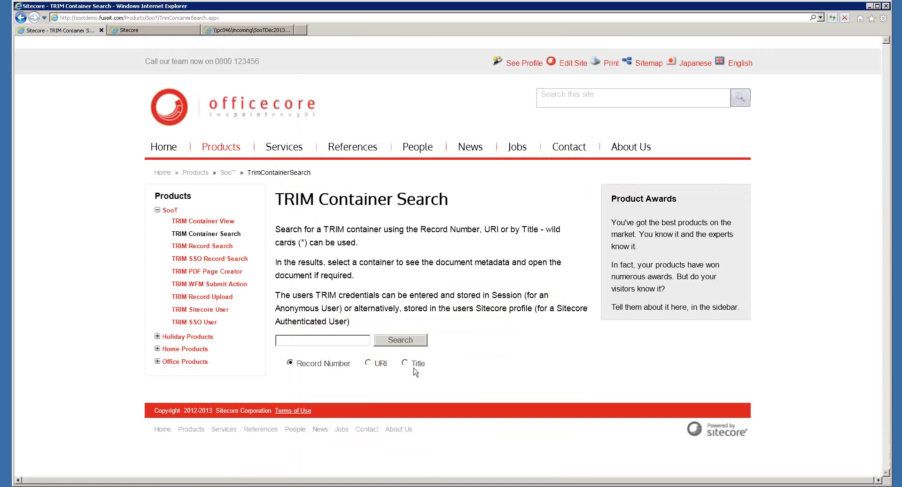
# Search TRIM containers by Title for 'sitecore'
pyautogui.click(405, 362)
pyautogui.click(321, 341)
pyautogui.write('sit')
pyautogui.press('Down')
pyautogui.press('Return')
pyautogui.click(389, 345)
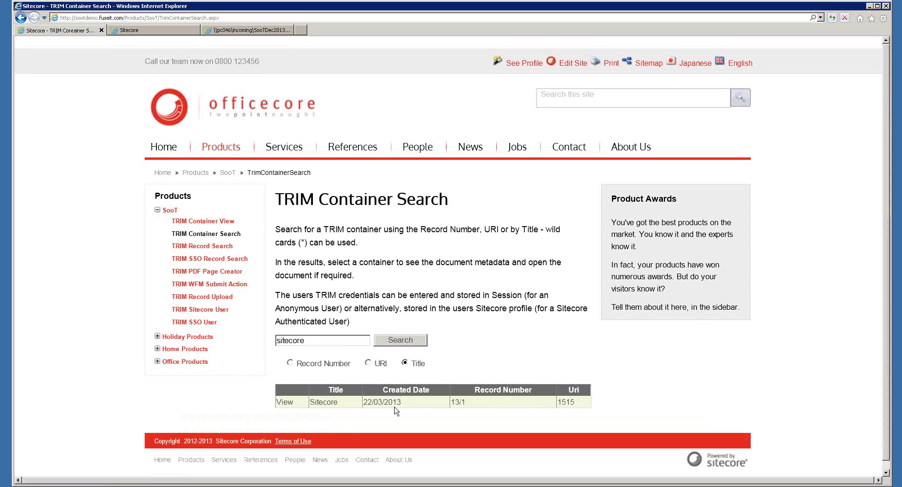
# List the Sitecore container's records and view AboutUs's details and download link
pyautogui.click(282, 403)
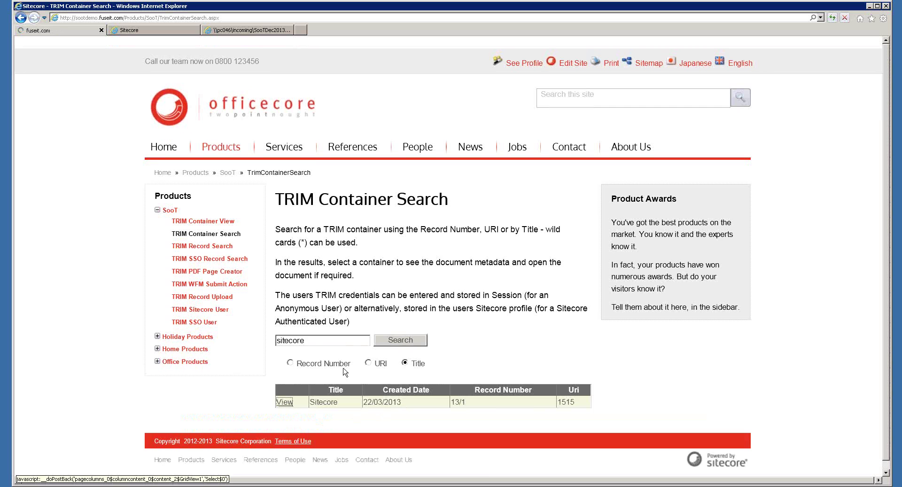
pyautogui.scroll(-5, 445, 286)
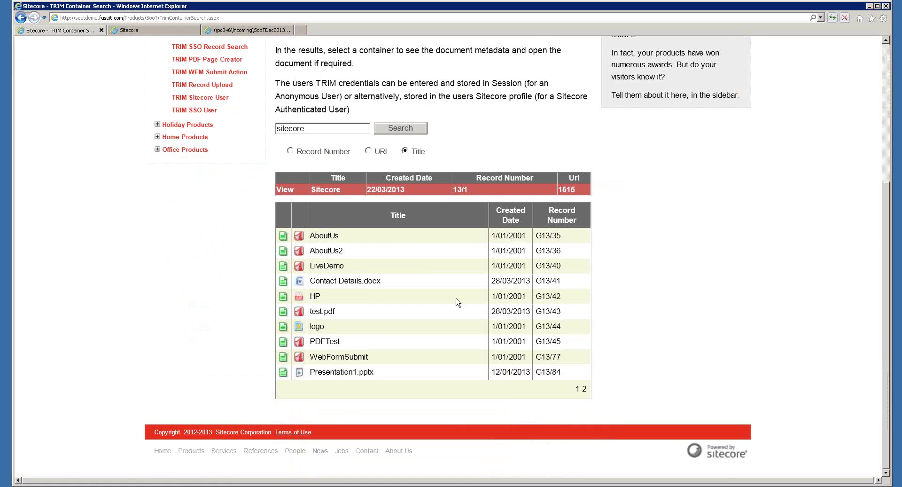
pyautogui.click(284, 237)
pyautogui.scroll(-6, 418, 227)
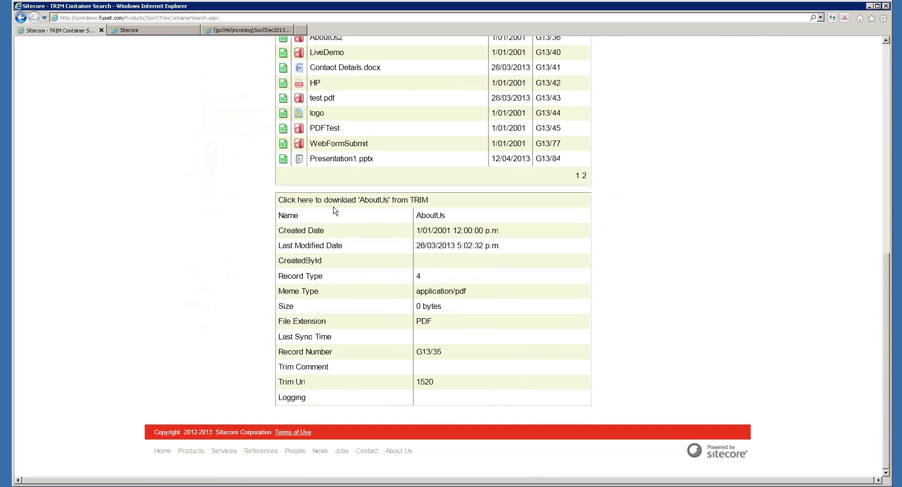
pyautogui.click(336, 201)
pyautogui.scroll(-3, 349, 268)
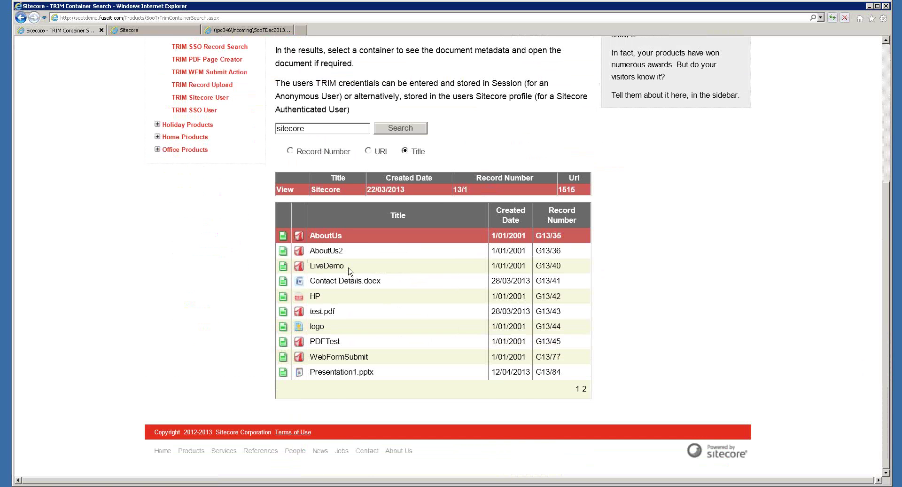
pyautogui.scroll(4, 349, 271)
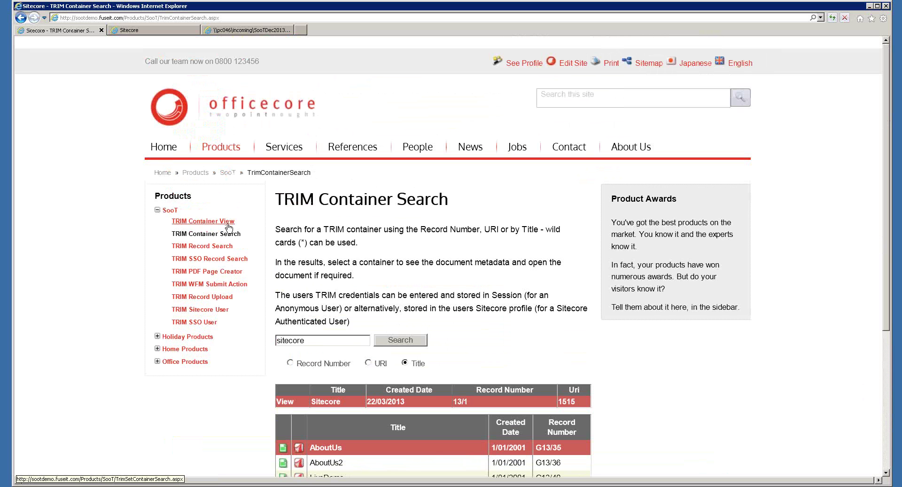
# In TRIM Container View, review Presentation1.pptx's metadata, then go to TRIM SSO Record Search
pyautogui.click(228, 224)
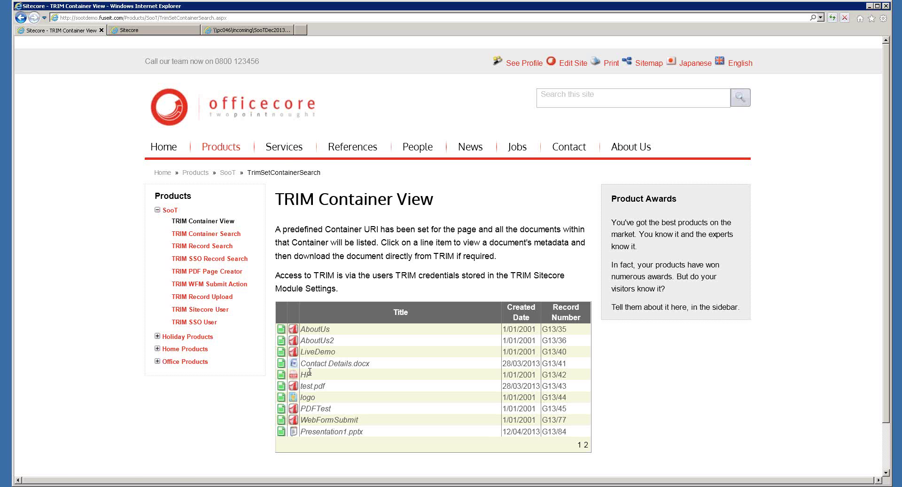
pyautogui.click(282, 431)
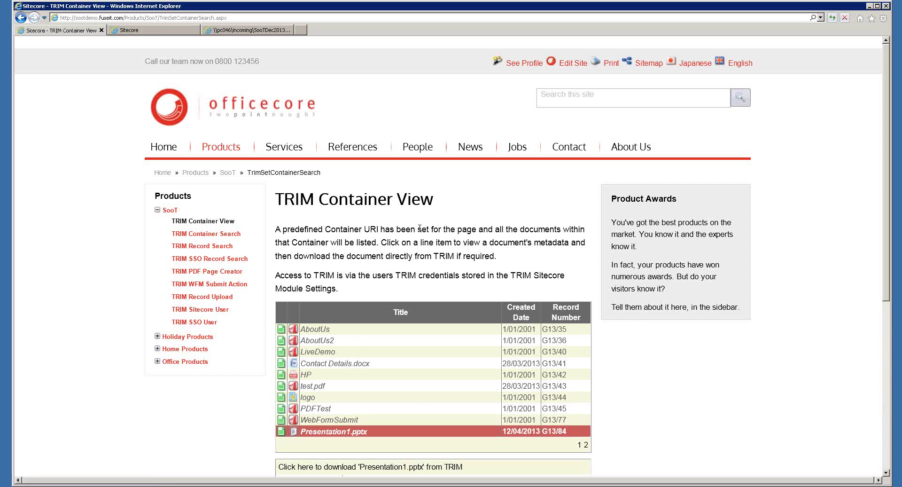
pyautogui.scroll(-5, 419, 229)
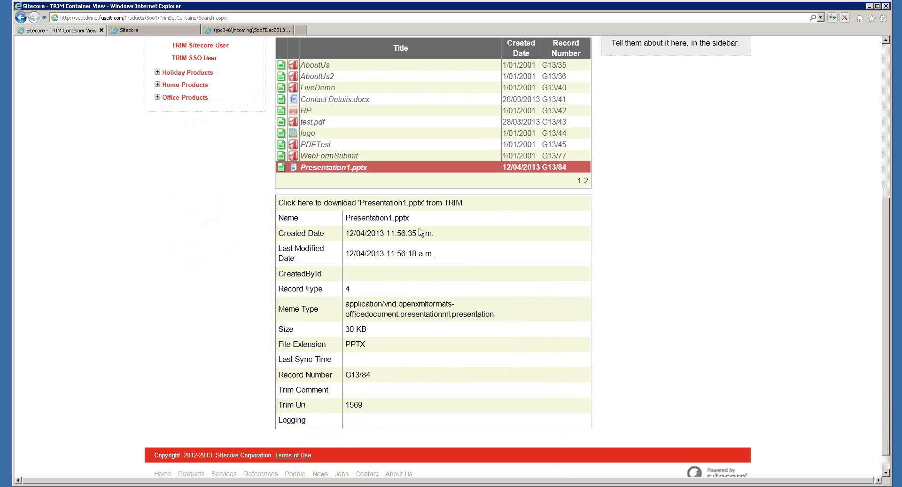
pyautogui.scroll(4, 420, 232)
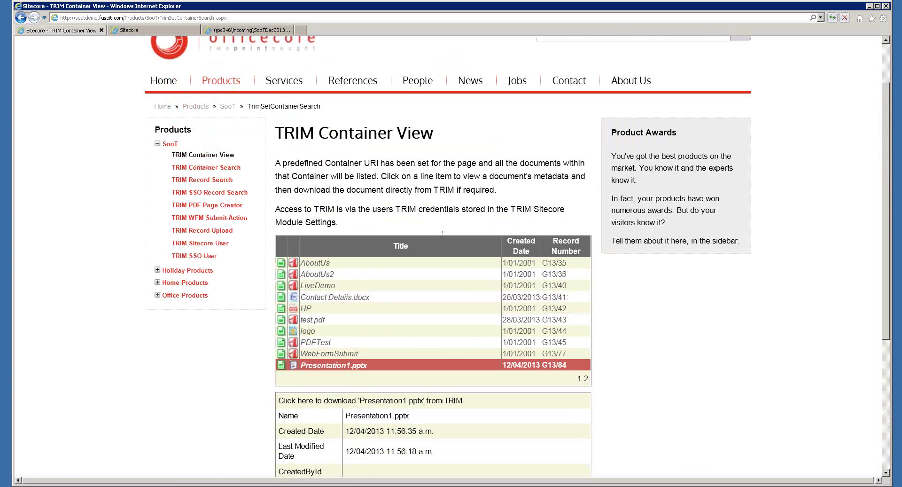
pyautogui.click(221, 193)
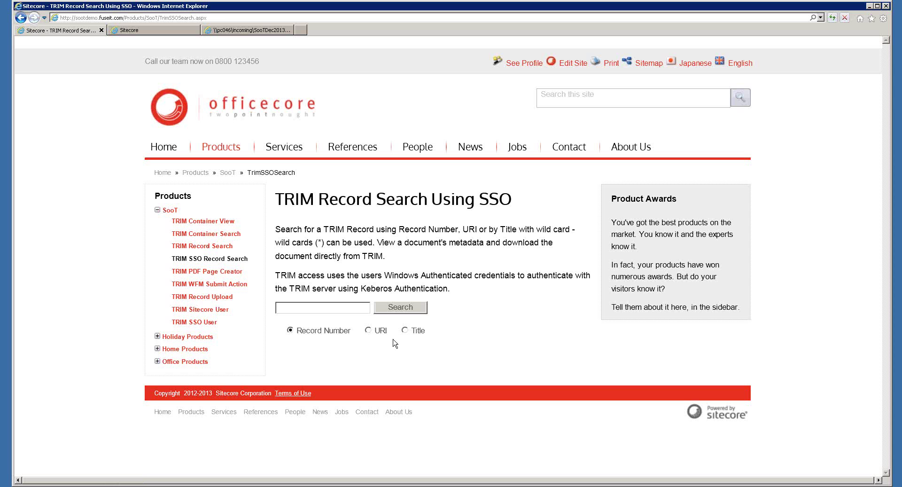
# Run a Title search for 'logo' on the SSO record search page
pyautogui.click(405, 331)
pyautogui.click(328, 305)
pyautogui.write('lo')
pyautogui.click(324, 317)
pyautogui.click(390, 312)
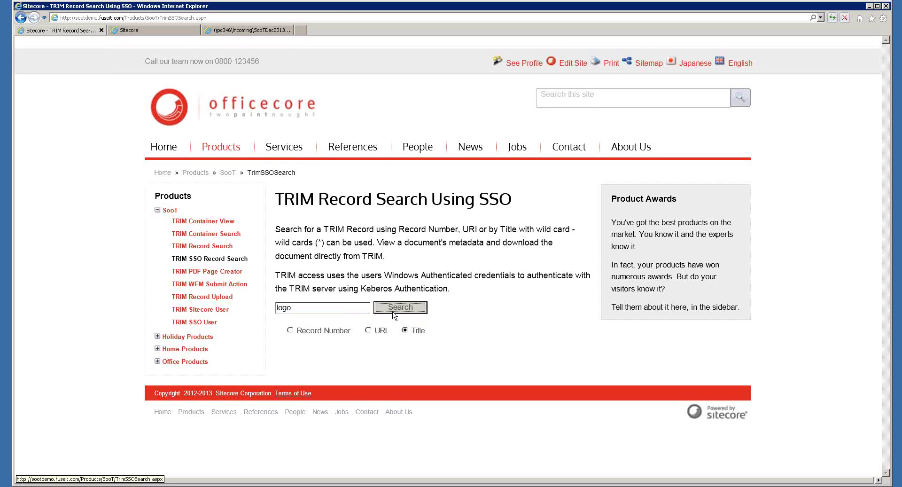
pyautogui.click(393, 311)
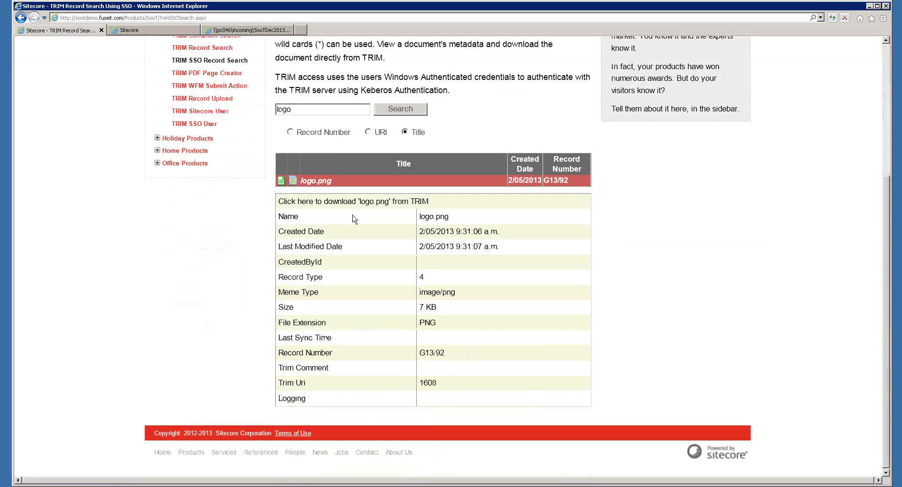
pyautogui.scroll(2, 355, 219)
# Start and cancel the logo.png download, then go to TRIM PDF Page Creator
pyautogui.click(343, 268)
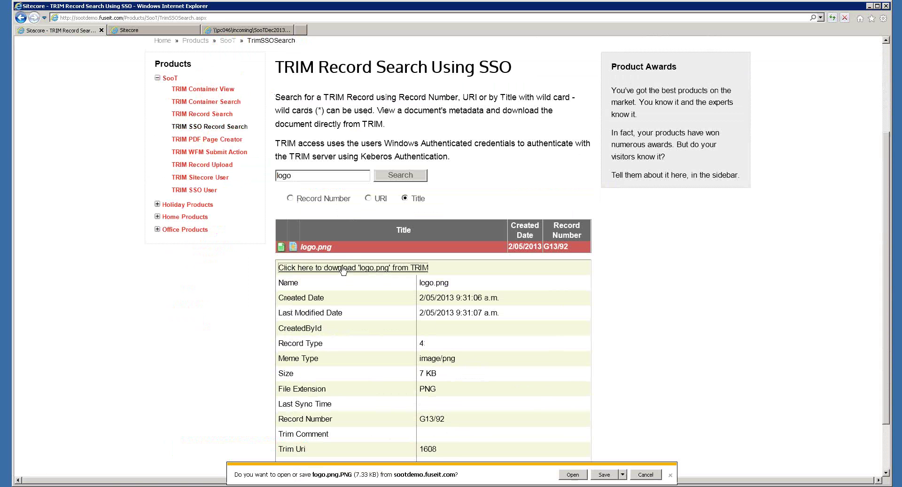
pyautogui.click(645, 473)
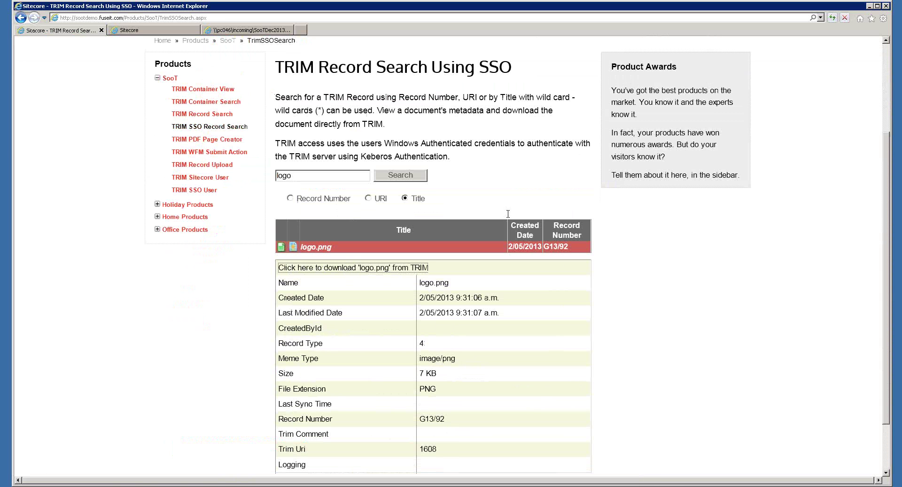
pyautogui.click(227, 139)
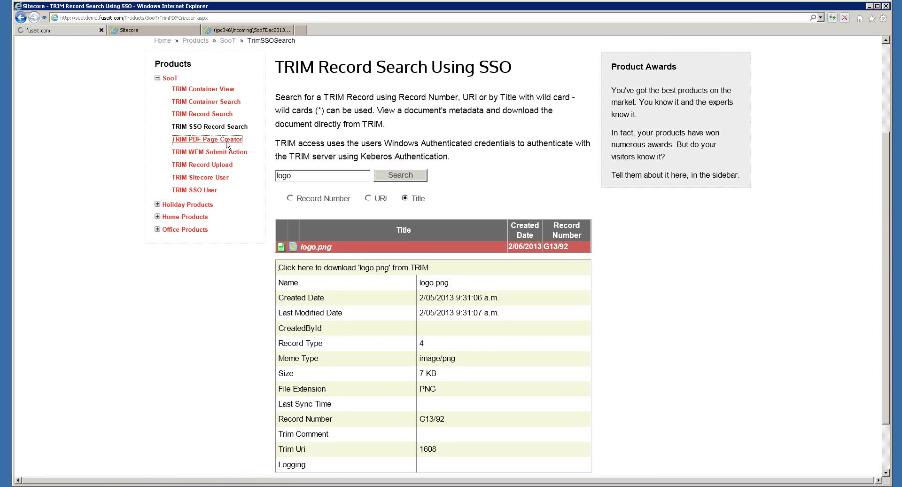
pyautogui.scroll(-3, 227, 144)
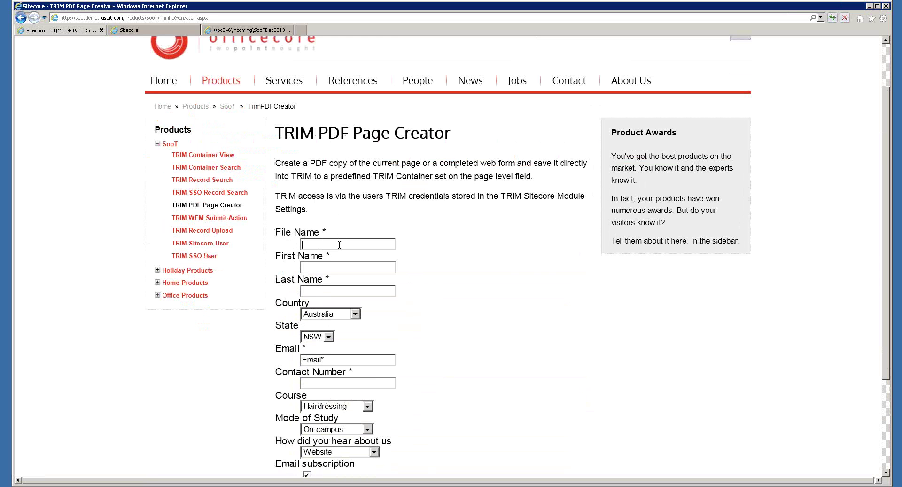
# Enter DeleteMe as file name and fill first and last name from saved suggestions
pyautogui.write('D')
pyautogui.press('Down')
pyautogui.press('Tab')
pyautogui.click(329, 267)
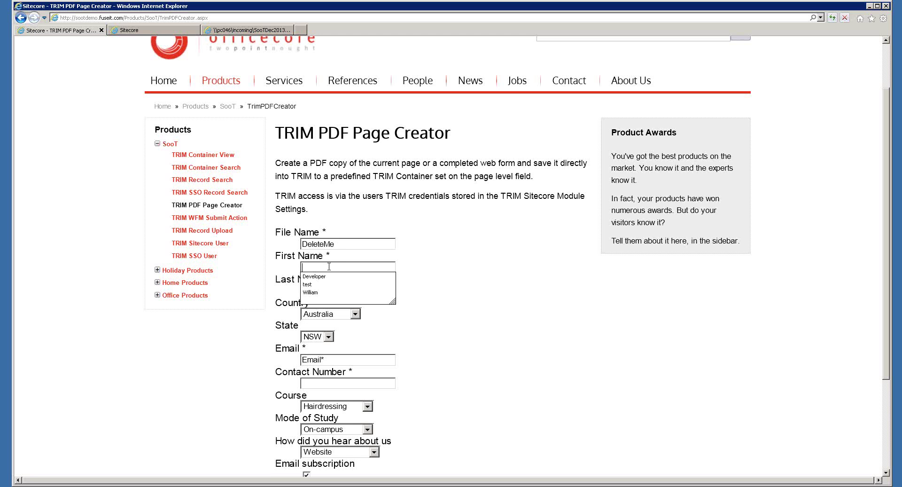
pyautogui.click(317, 291)
pyautogui.click(322, 293)
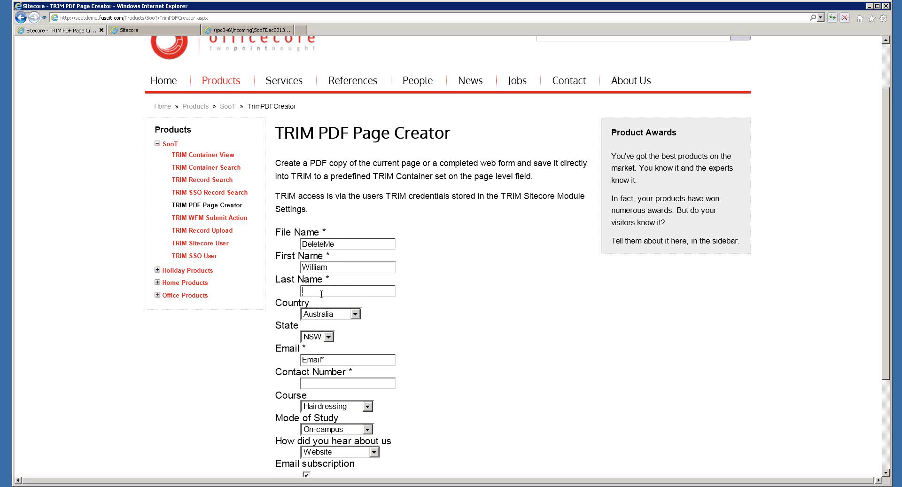
pyautogui.click(320, 304)
# Fill in the contact's e-mail address and phone number
pyautogui.click(333, 357)
pyautogui.press('BackSpace')
pyautogui.press('BackSpace')
pyautogui.press('BackSpace')
pyautogui.press('BackSpace')
pyautogui.press('BackSpace')
pyautogui.press('BackSpace')
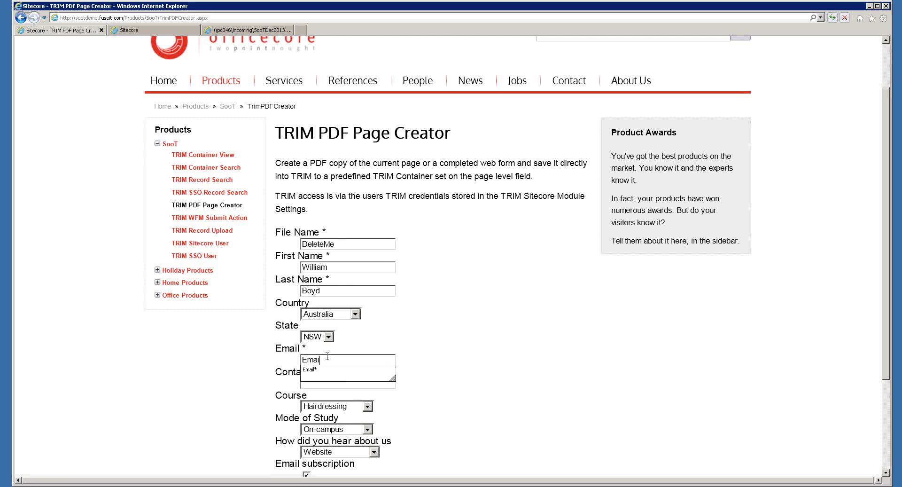
pyautogui.write('t')
pyautogui.click(328, 370)
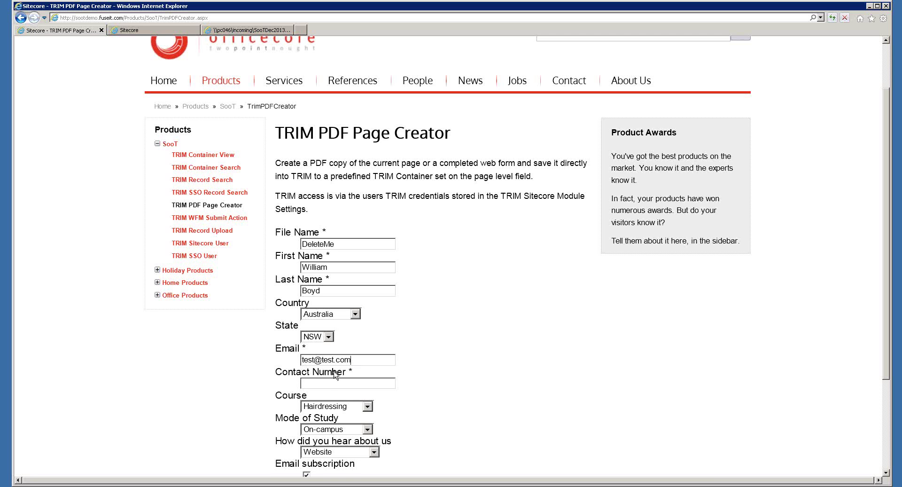
pyautogui.click(331, 384)
pyautogui.write('000000')
# Choose Natural Medicine as the course and write 'test' in Questions and Comments
pyautogui.click(348, 407)
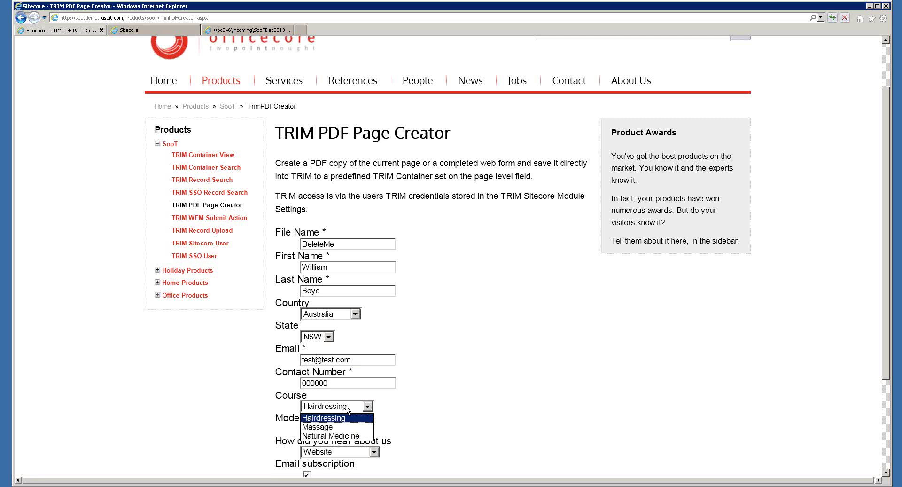
pyautogui.click(329, 438)
pyautogui.click(445, 387)
pyautogui.scroll(-3, 446, 387)
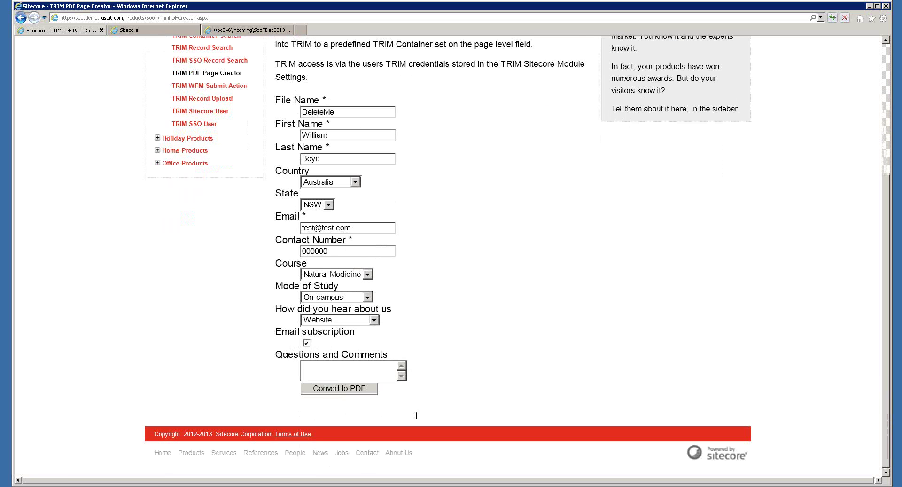
pyautogui.click(320, 371)
pyautogui.write('test')
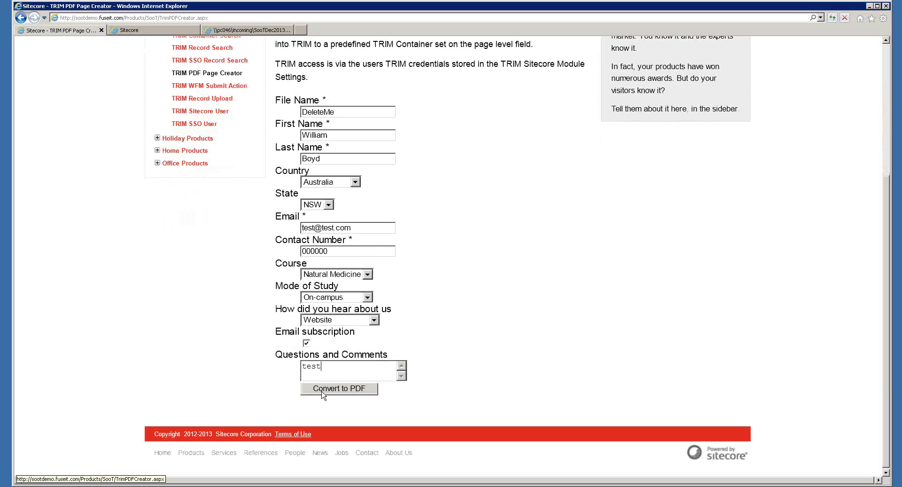
# Convert the form to PDF in TRIM and copy the new record number G13/121
pyautogui.click(323, 388)
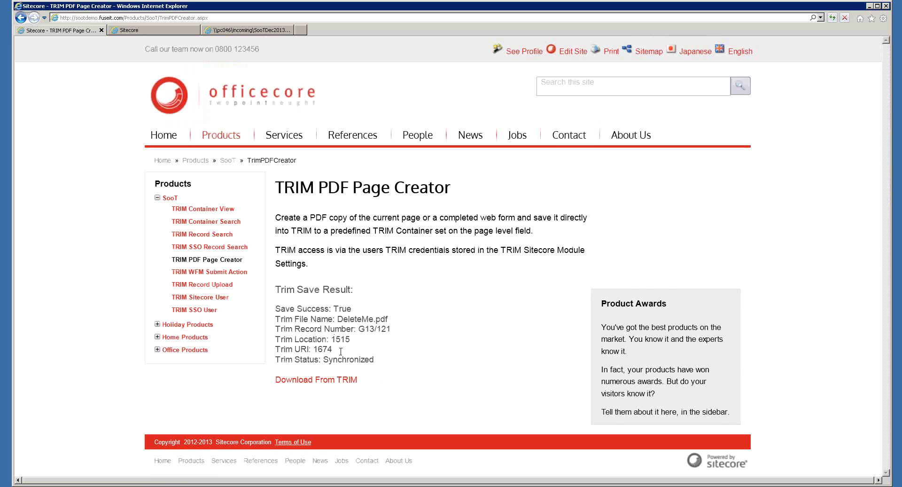
pyautogui.moveTo(340, 351); pyautogui.dragTo(390, 332)
pyautogui.doubleClick(390, 330)
pyautogui.hotkey('ctrl', 'c')
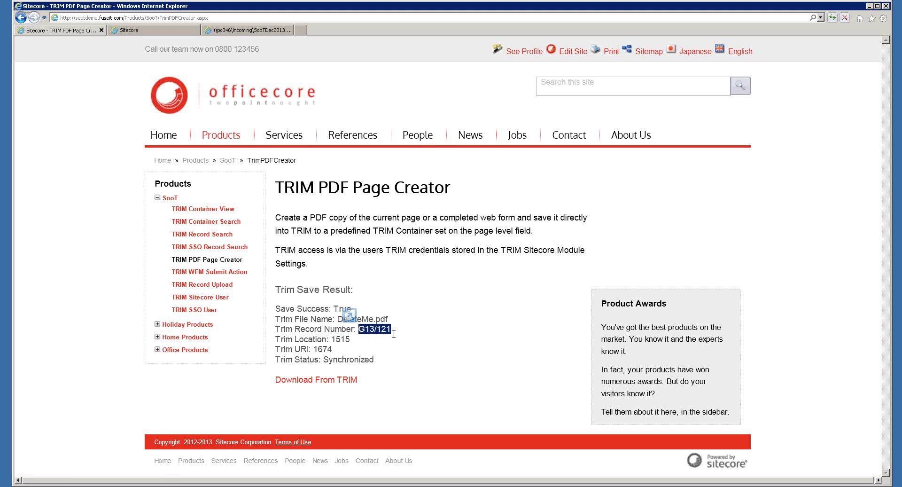
# On TRIM Record Search, search by record number G13/121
pyautogui.click(214, 235)
pyautogui.hotkey('ctrl', 'v')
pyautogui.click(380, 306)
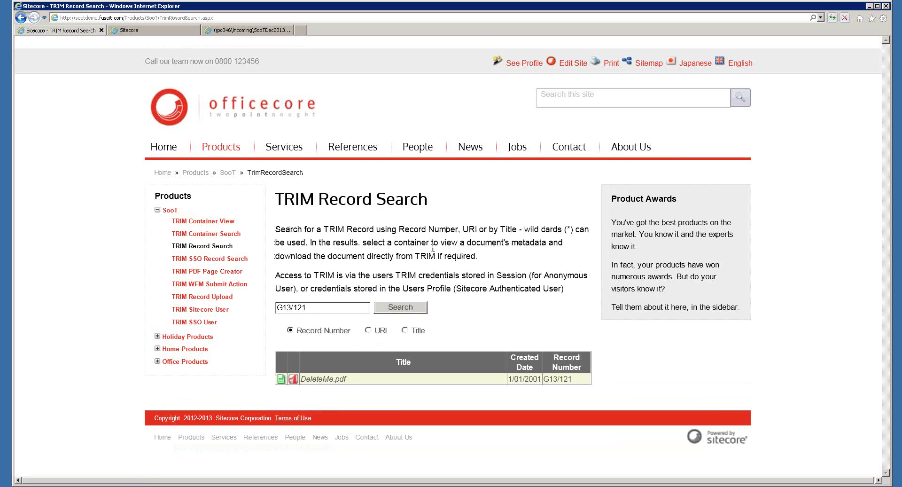
# View DeleteMe.pdf's metadata, open the downloaded PDF in Adobe Reader, then close Reader
pyautogui.click(280, 378)
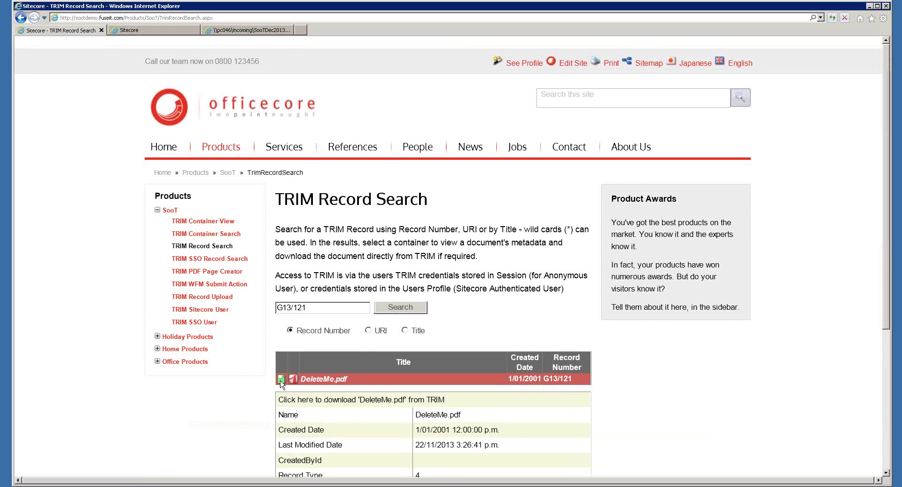
pyautogui.scroll(-4, 308, 363)
pyautogui.click(356, 202)
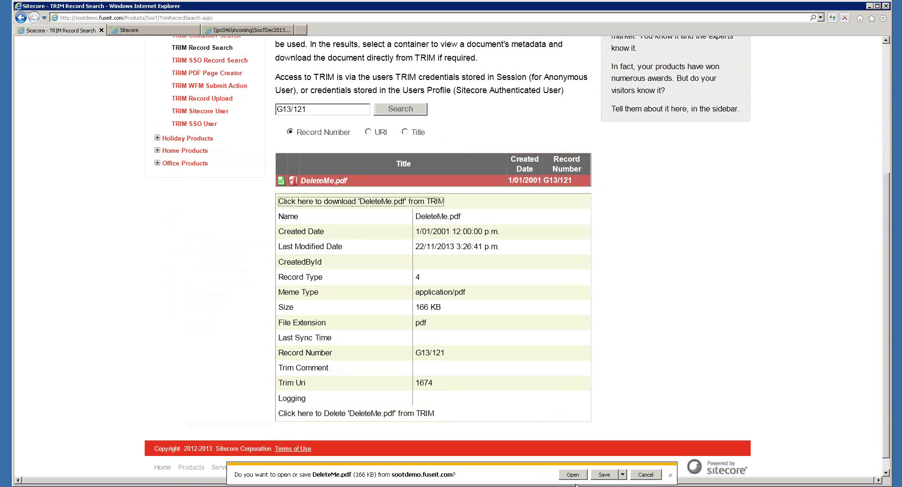
pyautogui.click(577, 477)
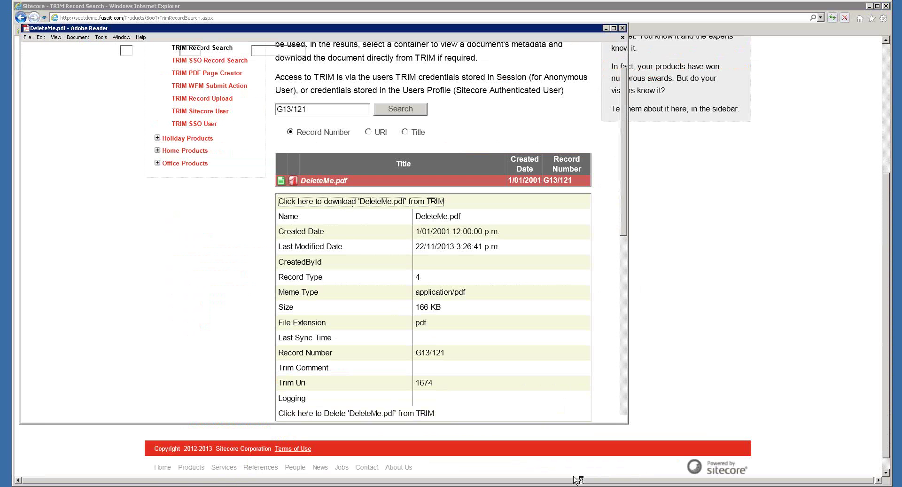
pyautogui.scroll(-6, 302, 274)
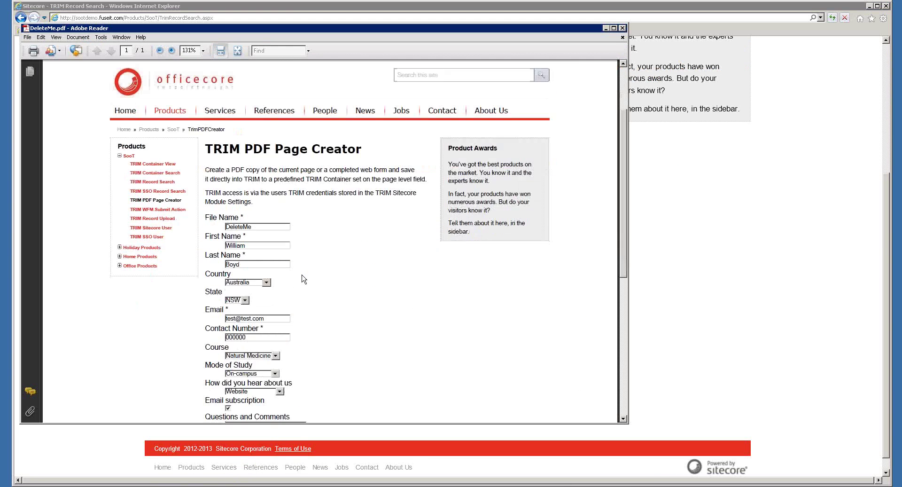
pyautogui.scroll(4, 303, 278)
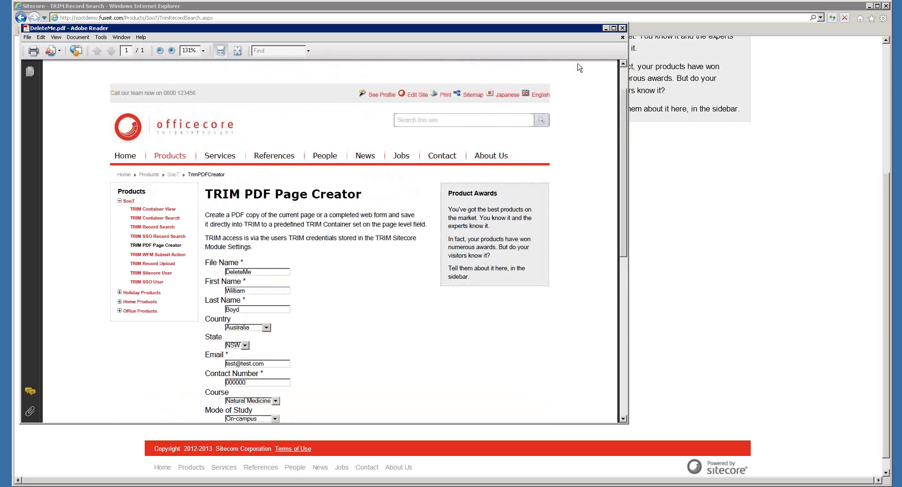
pyautogui.click(622, 28)
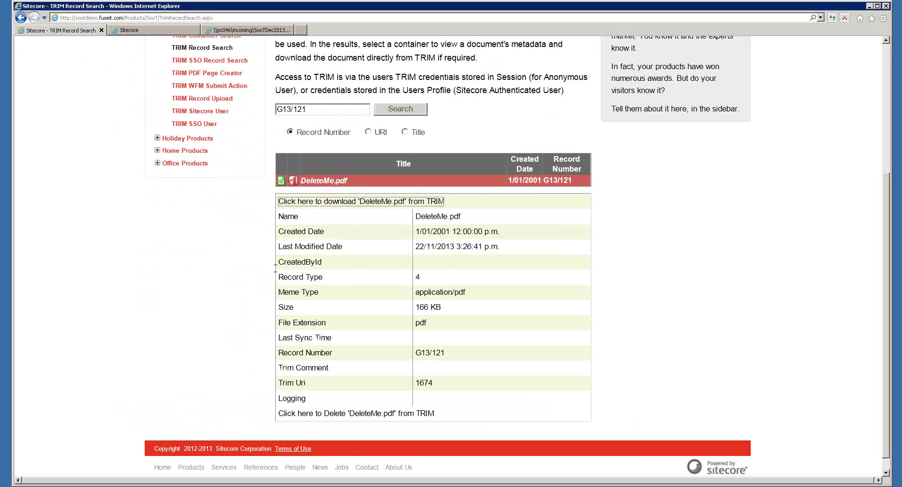
# Go to the TRIM Record Upload page from the SooT product menu
pyautogui.scroll(3, 268, 268)
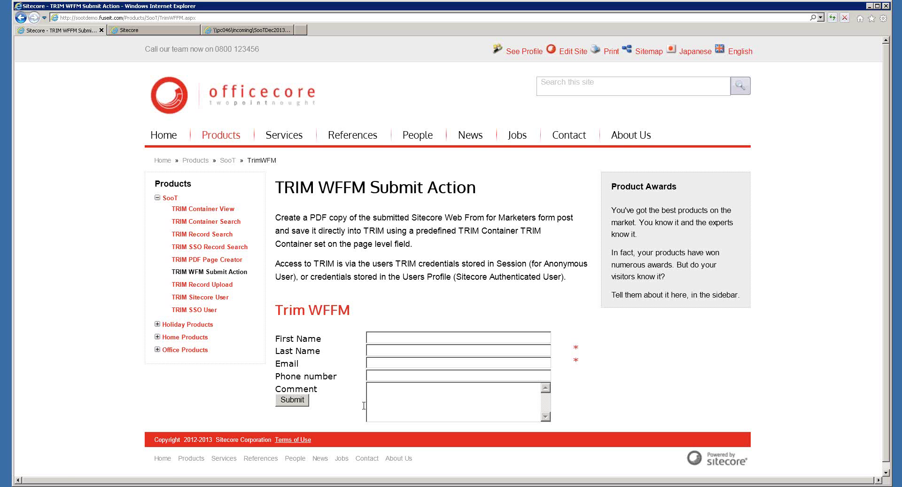
pyautogui.click(226, 285)
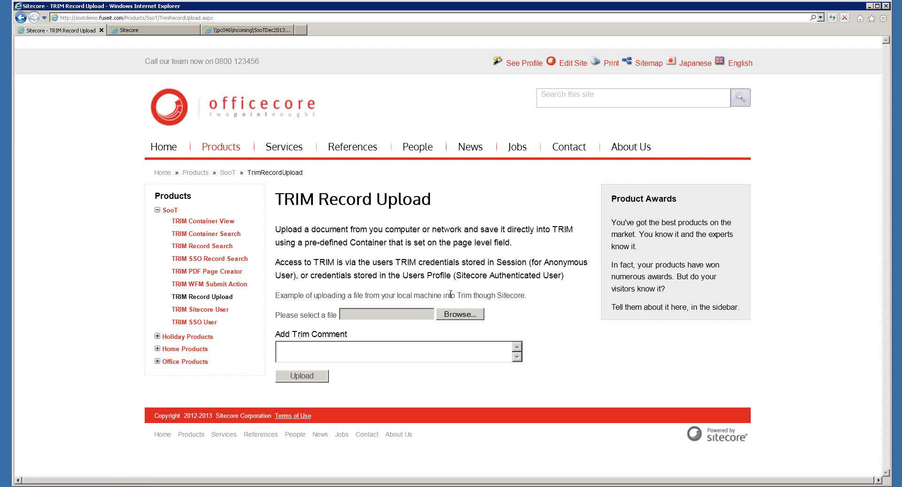
# Dismiss the file chooser without uploading and go to the TRIM Container Search page
pyautogui.click(460, 315)
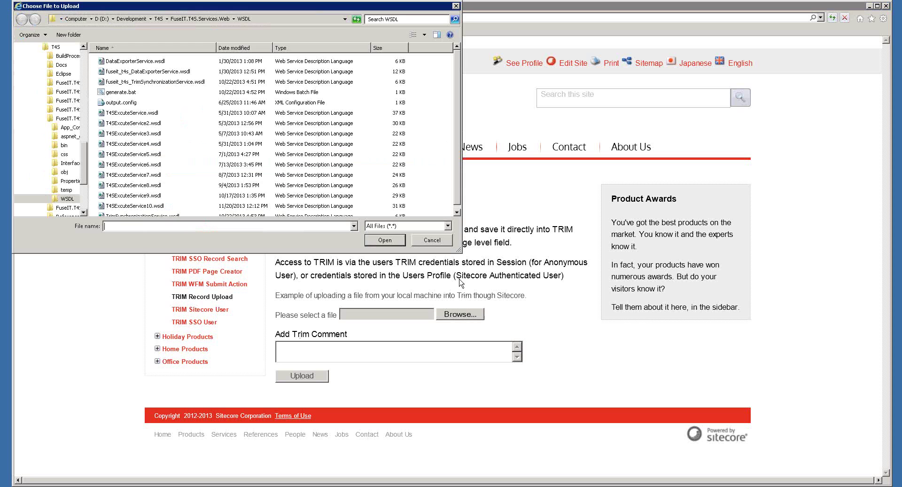
pyautogui.click(432, 241)
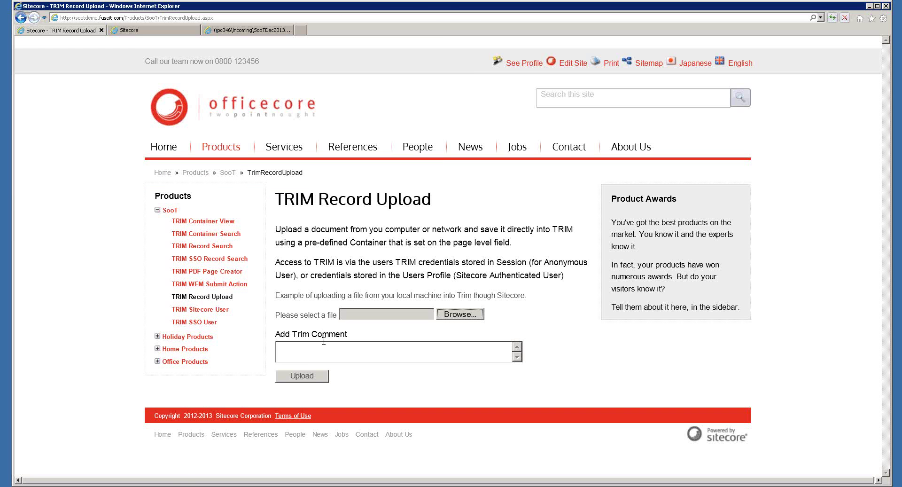
pyautogui.click(226, 235)
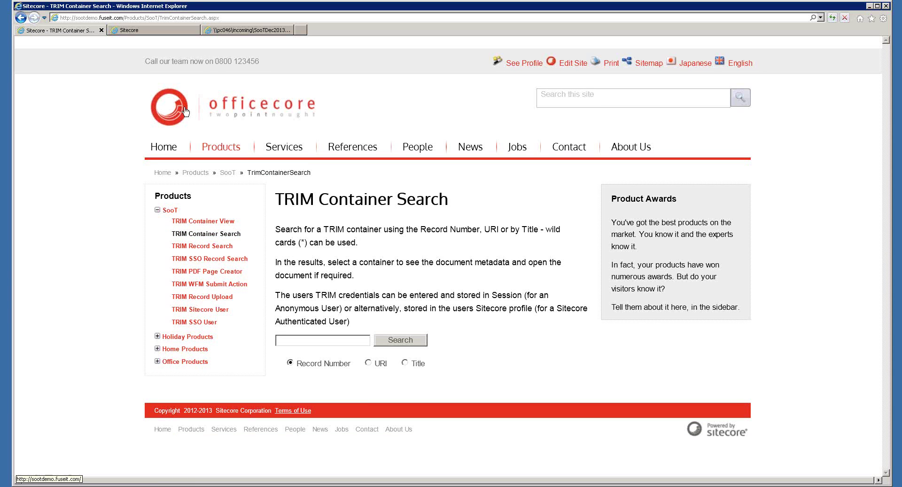
# In the Content Editor, expand Media Library > Trim, select the Trim folder, and start a file upload
pyautogui.click(162, 30)
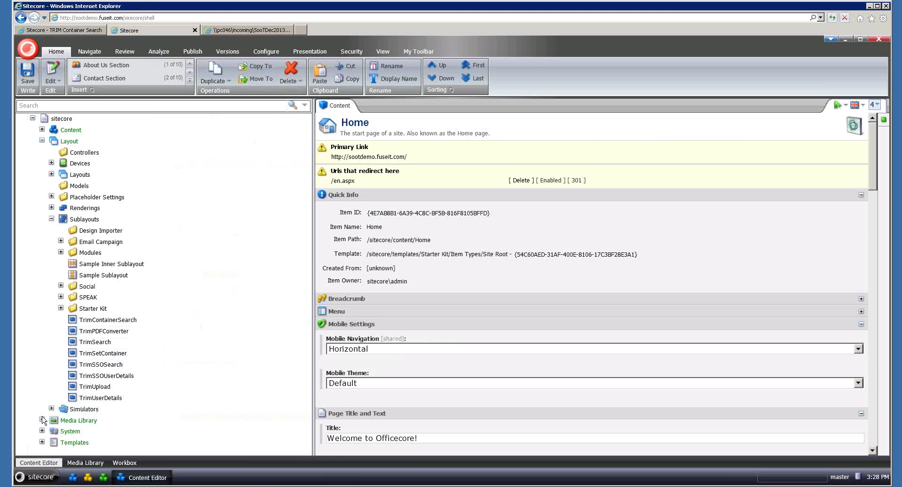
pyautogui.click(42, 419)
pyautogui.scroll(-2, 151, 364)
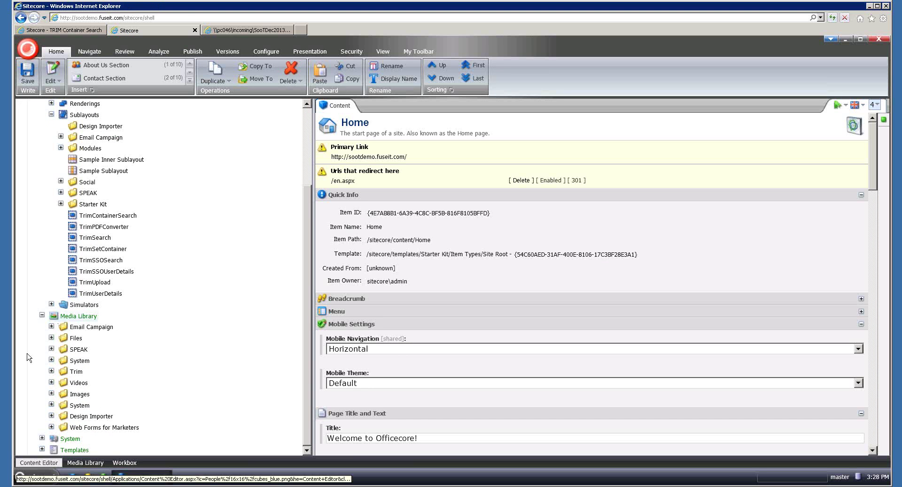
pyautogui.click(51, 370)
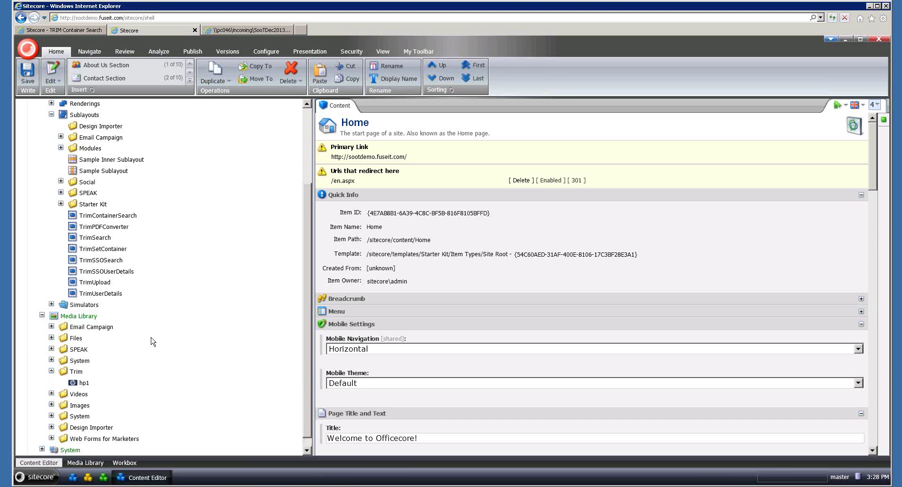
pyautogui.click(80, 361)
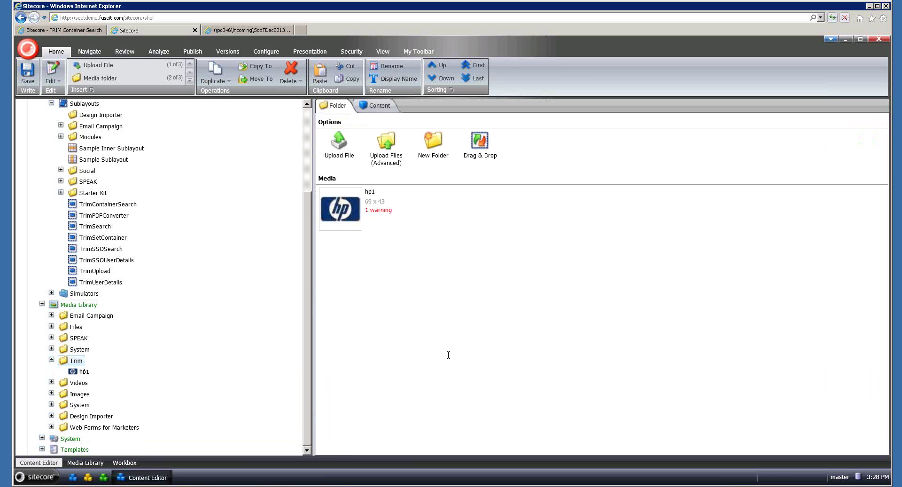
pyautogui.click(335, 140)
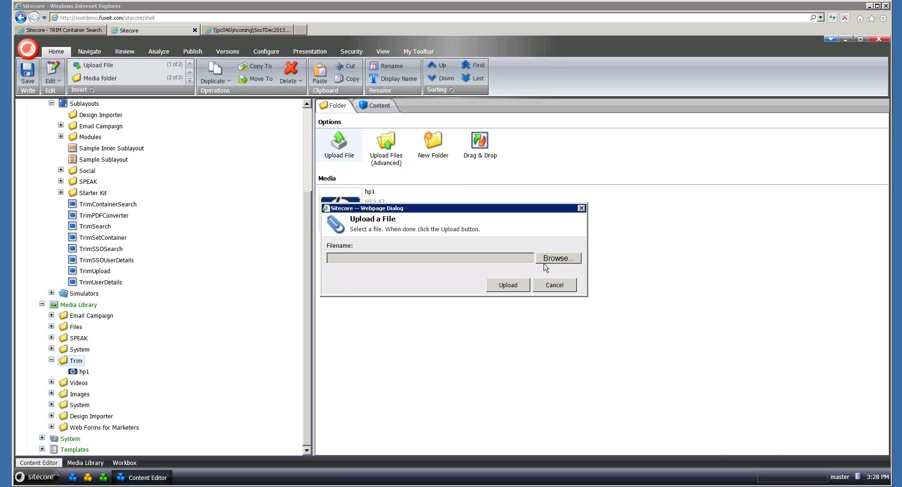
# Upload Sitecore_demonstration_script_v1.5.pdf from D:\temp\documents into the Trim media folder
pyautogui.click(544, 263)
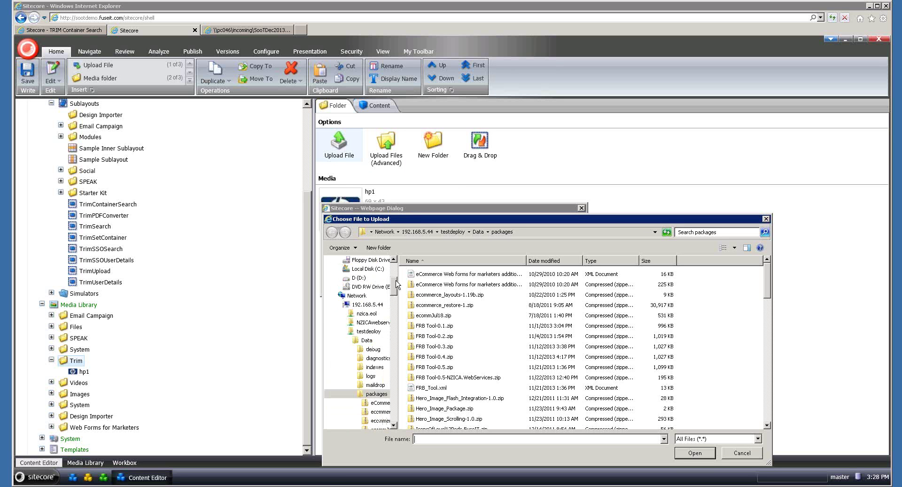
pyautogui.click(359, 296)
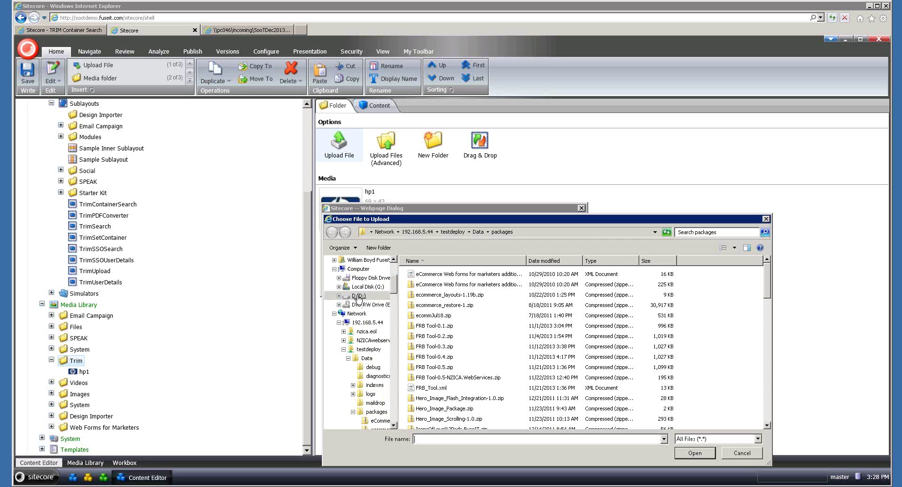
pyautogui.doubleClick(420, 297)
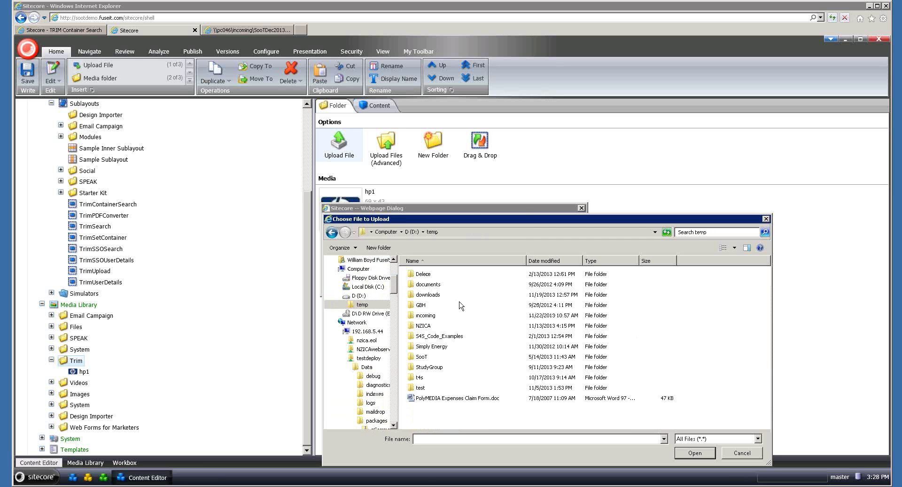
pyautogui.doubleClick(426, 284)
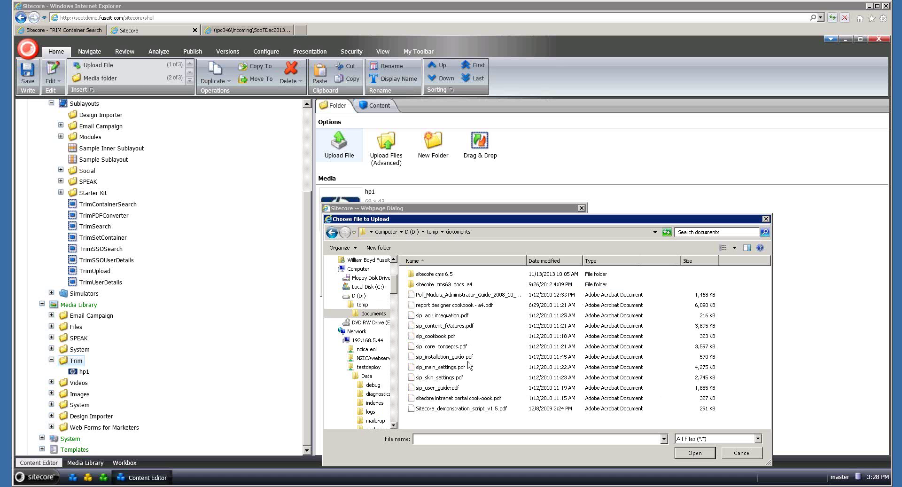
pyautogui.click(484, 409)
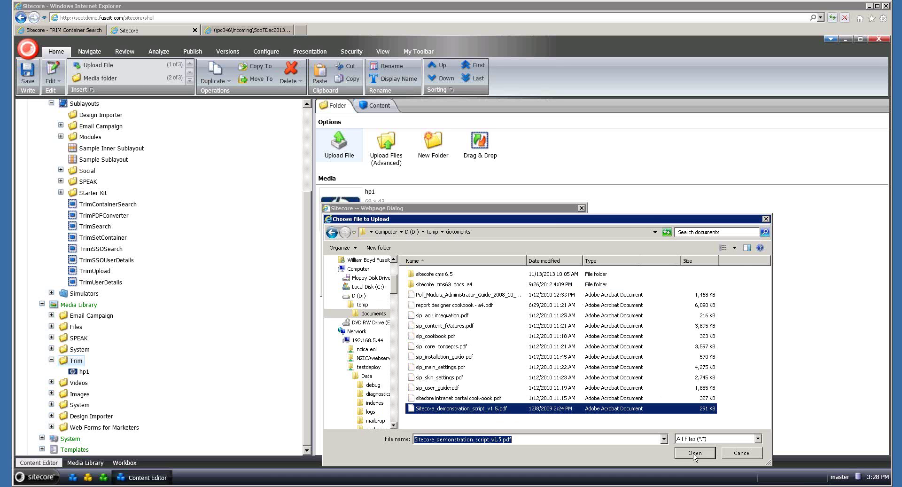
pyautogui.click(695, 452)
pyautogui.click(515, 290)
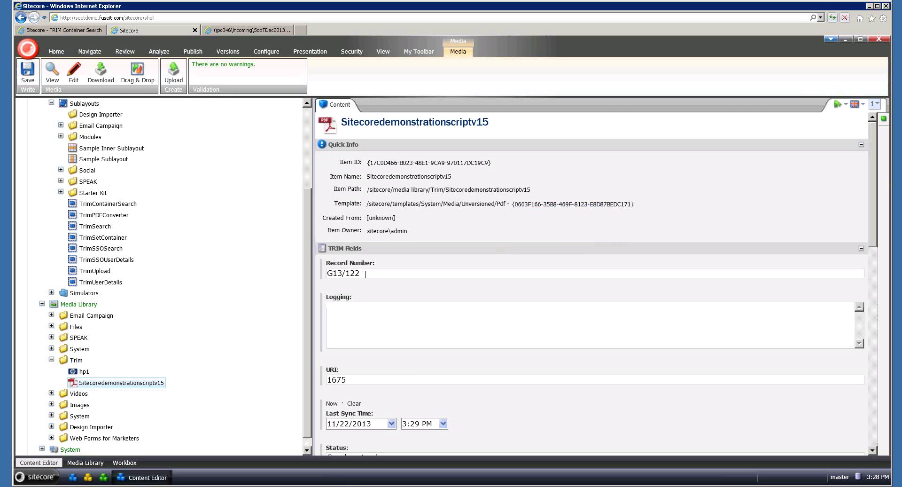
# Copy the record number G13/122 and return to the TRIM Container Search tab
pyautogui.moveTo(367, 272); pyautogui.dragTo(326, 272)
pyautogui.hotkey('ctrl', 'c')
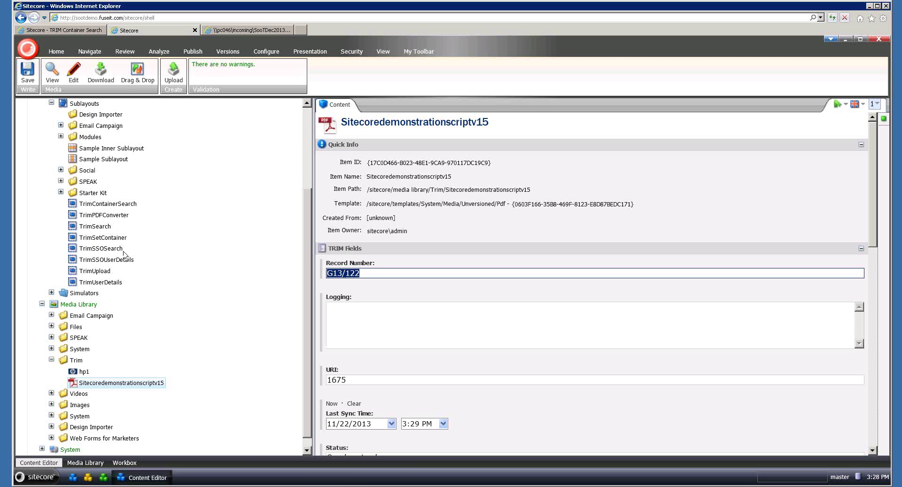
pyautogui.click(66, 30)
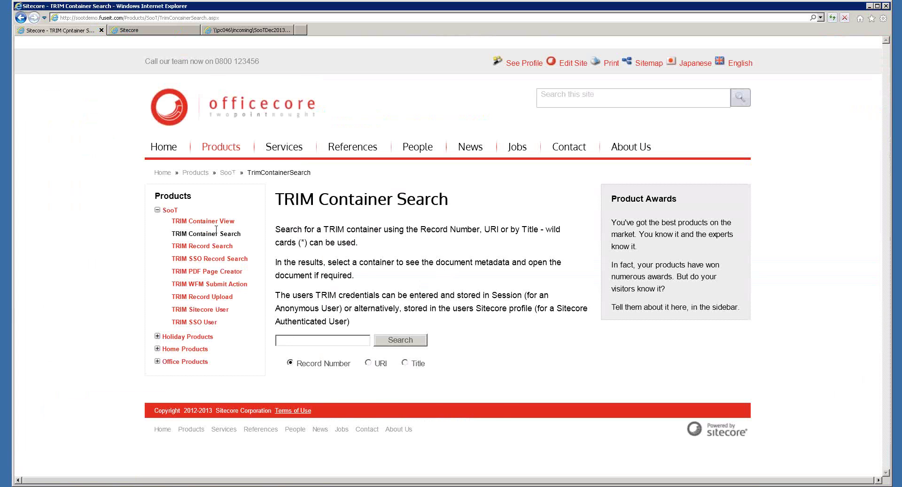
# Search the TRIM Record Search page for the pasted record number G13/122
pyautogui.click(212, 246)
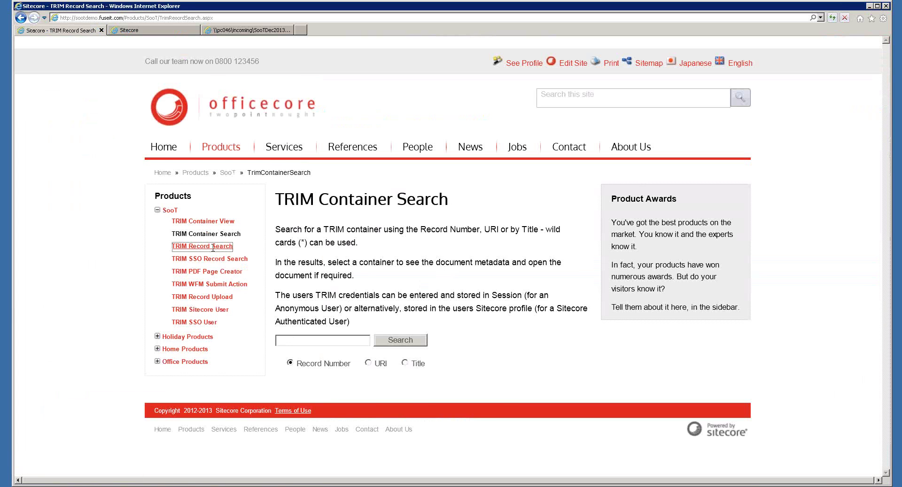
pyautogui.click(313, 308)
pyautogui.hotkey('ctrl', 'v')
pyautogui.click(386, 310)
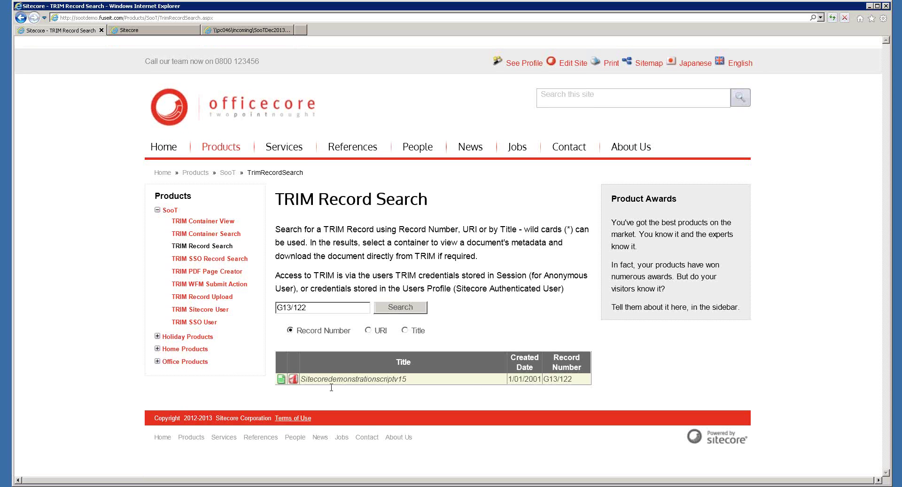
# View the found record's metadata, then return to the Sitecore Content Editor
pyautogui.click(281, 378)
pyautogui.scroll(-2, 327, 349)
pyautogui.scroll(-3, 327, 349)
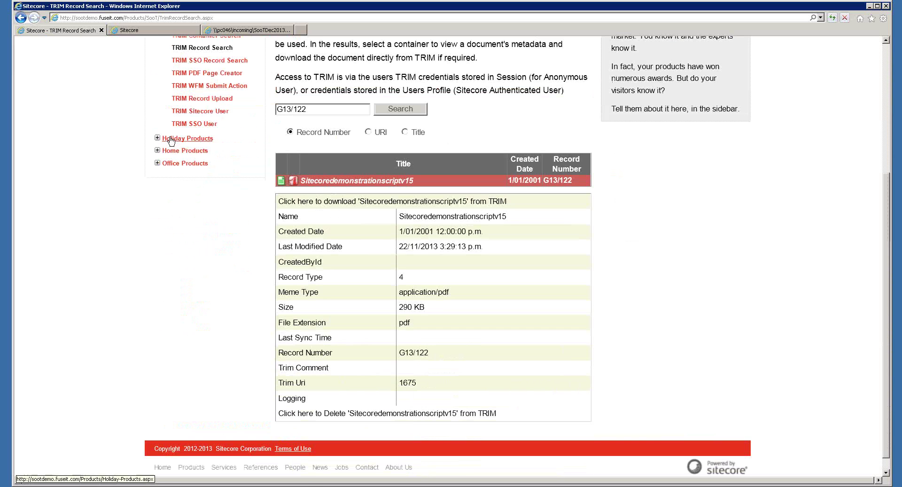
pyautogui.click(141, 30)
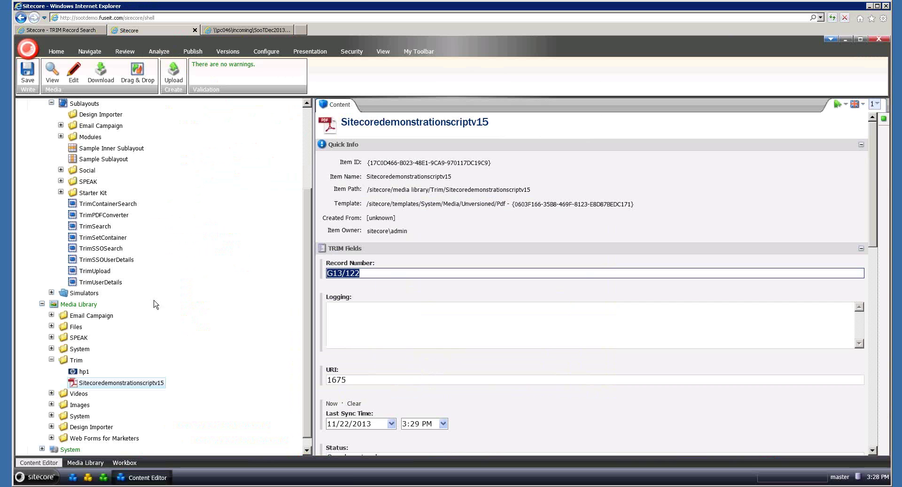
# Expand the Media Library's Images folder to reveal its subfolders
pyautogui.click(52, 404)
pyautogui.scroll(-1, 155, 324)
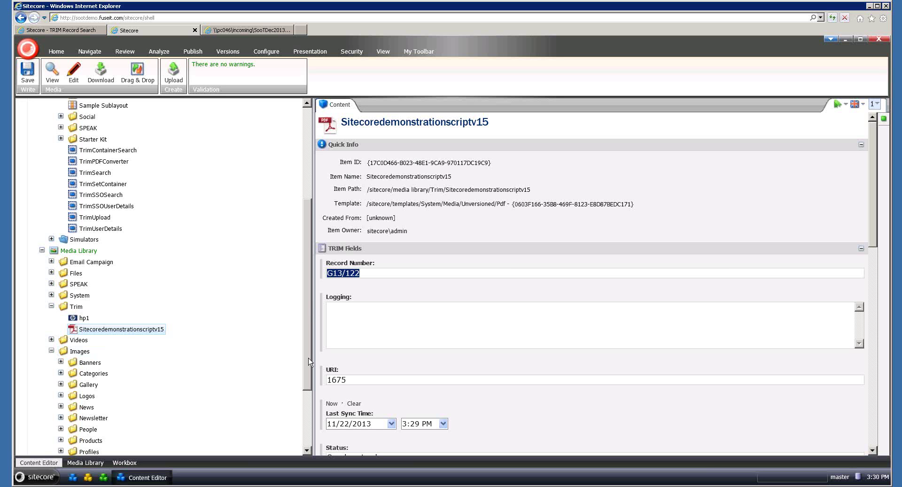
pyautogui.scroll(3, 308, 357)
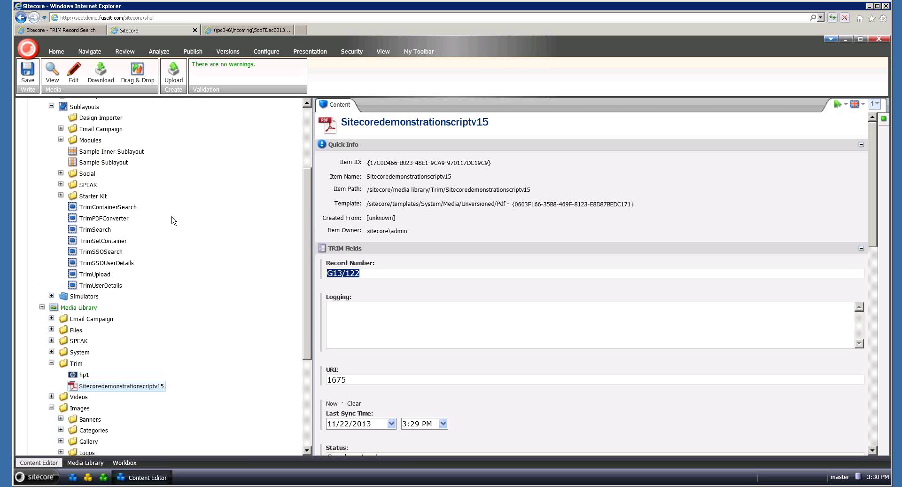